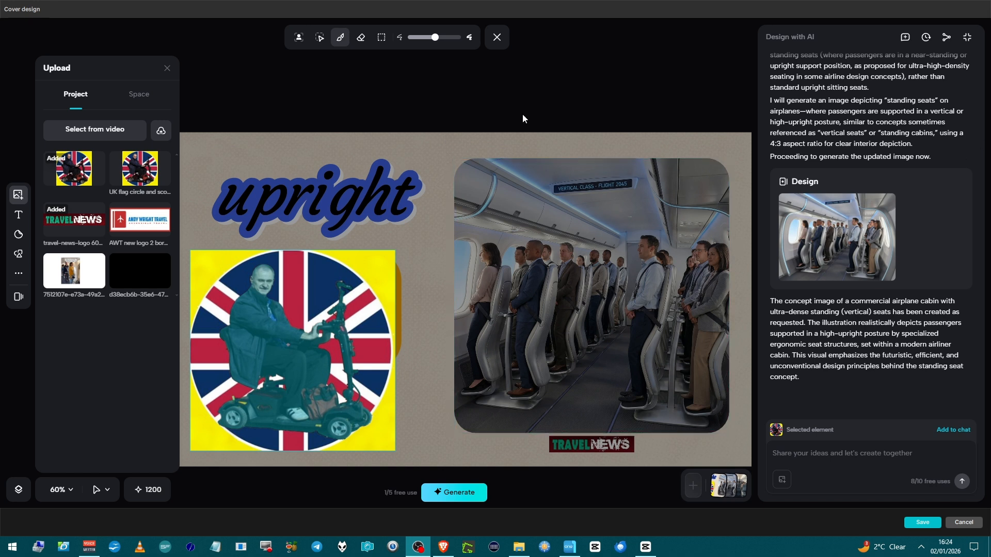
- Leave the background removal unapplied and move the large flag-circle picture up and to the right, beneath the "upright" heading
left_click(497, 37)
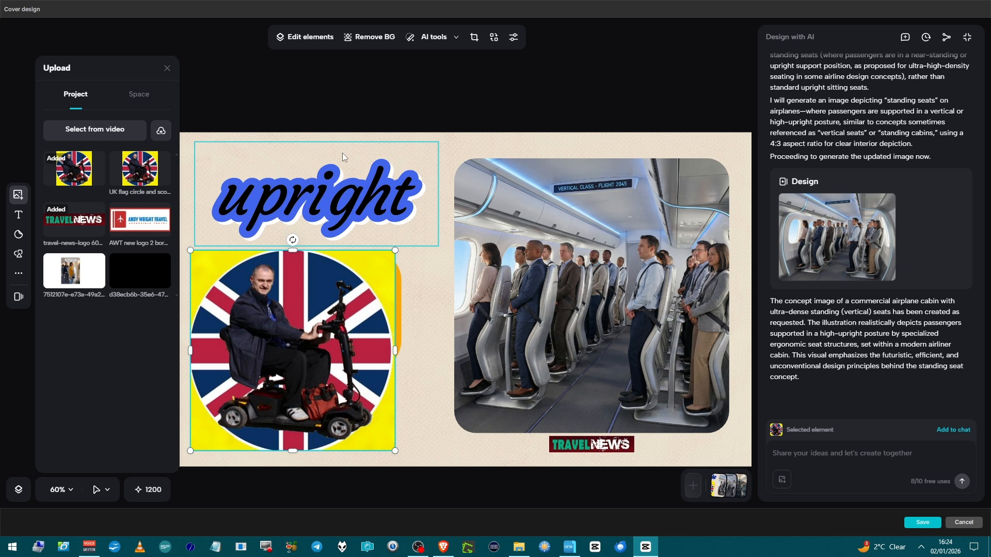
left_click_drag(357, 261, 376, 244)
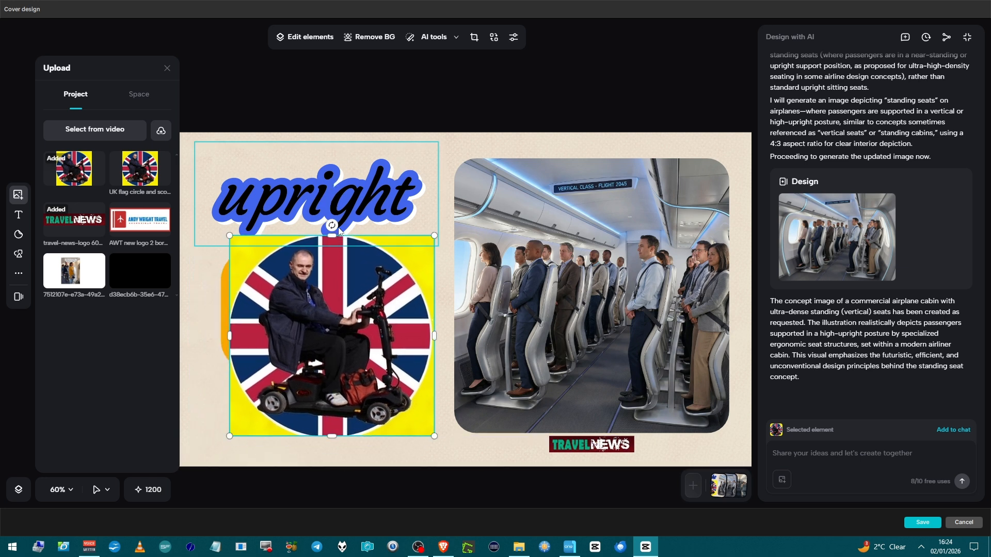
- Remove the background of the large flag-circle picture with Auto remove, keeping only the man on the scooter, and apply the cutout
left_click(368, 39)
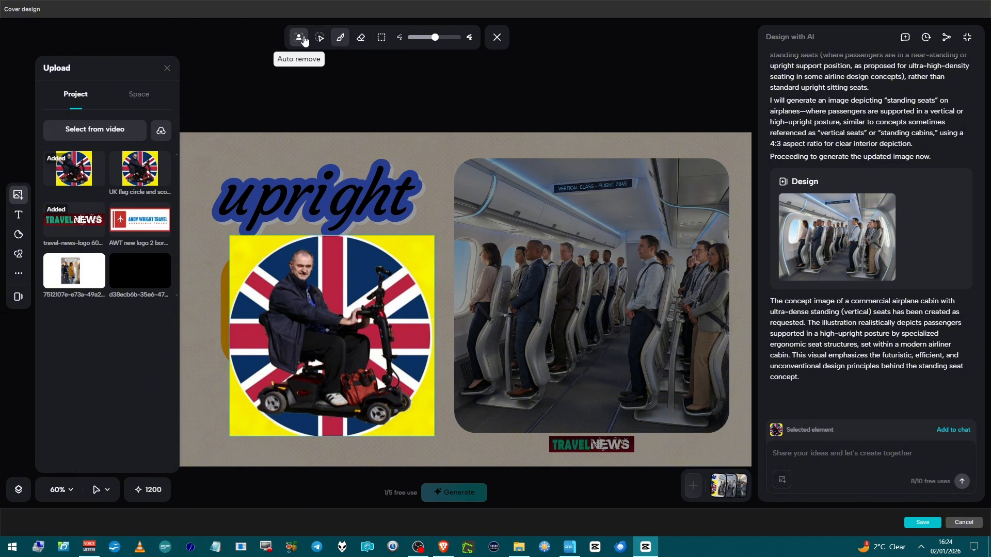
left_click(296, 35)
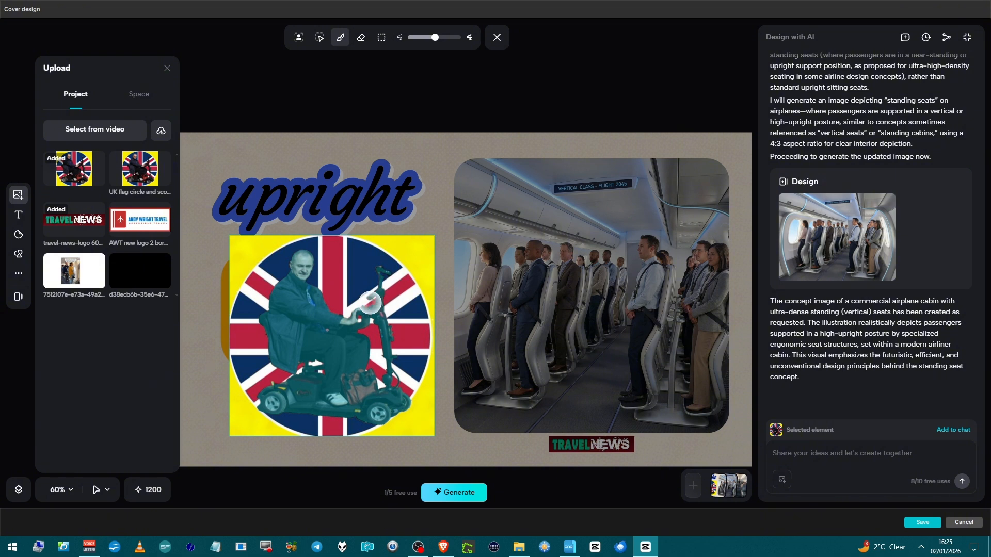
scroll(382, 273, "down", 1)
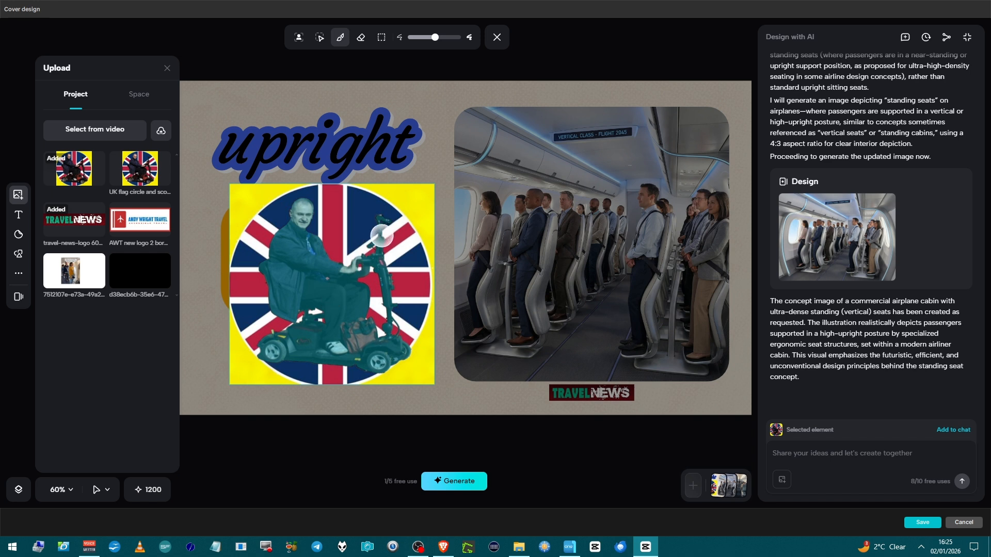
scroll(381, 236, "up", 3)
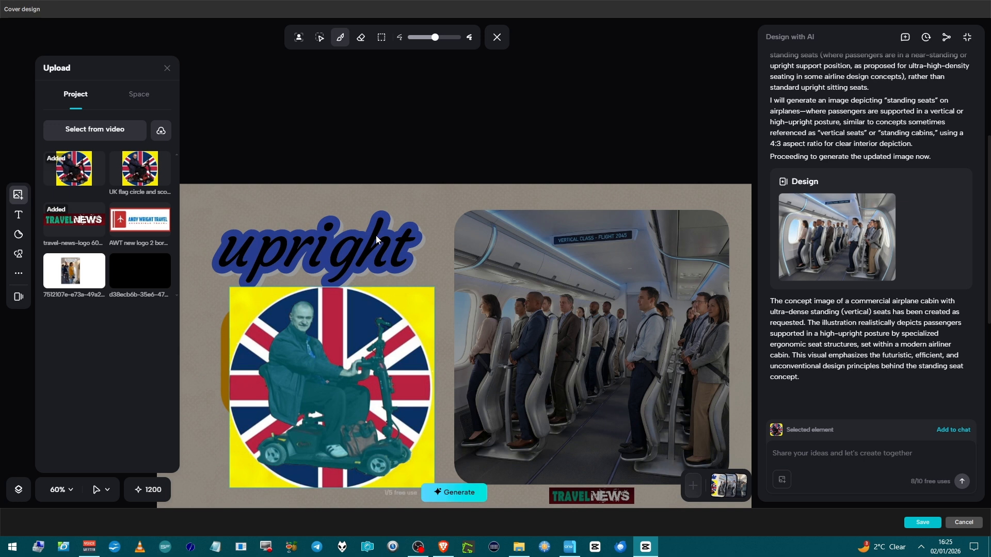
scroll(376, 235, "down", 2)
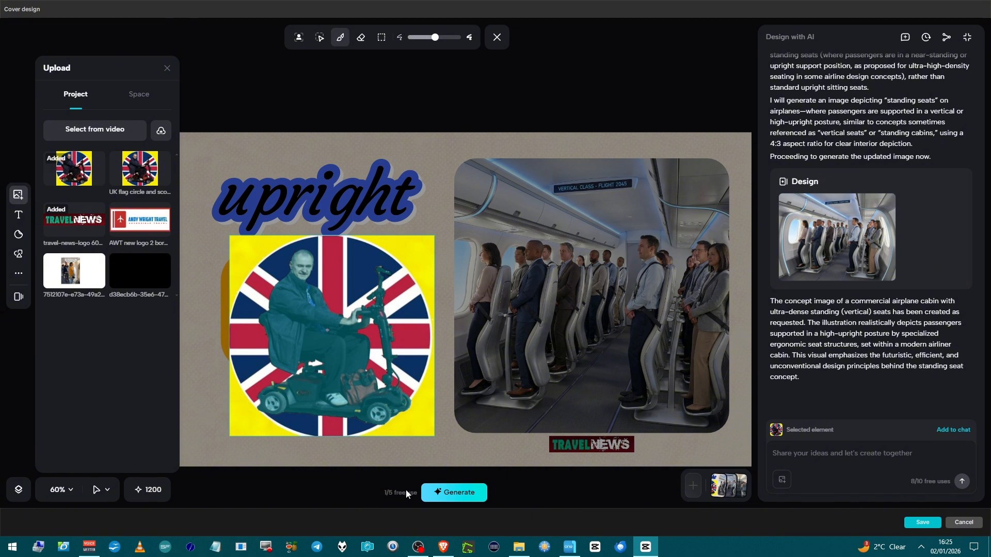
left_click(433, 494)
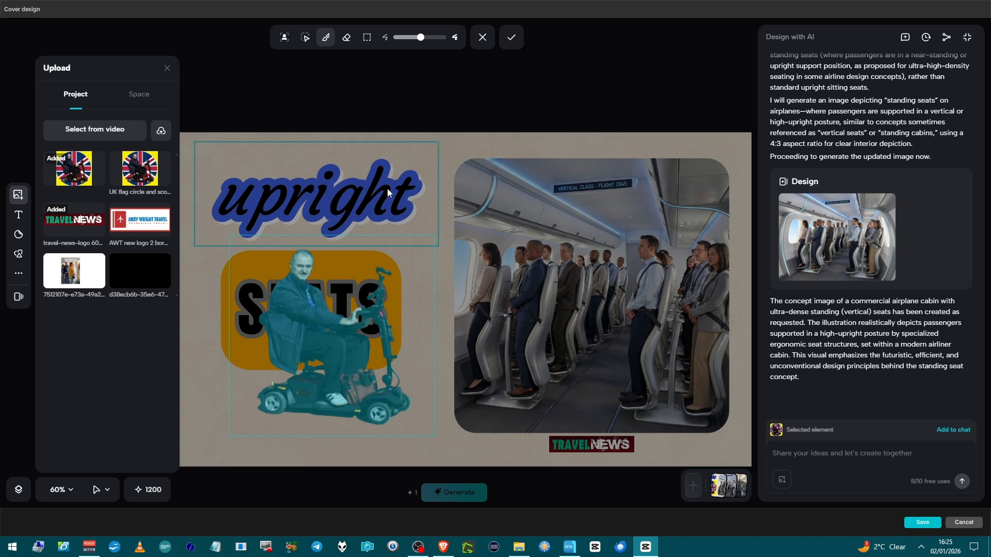
left_click(510, 41)
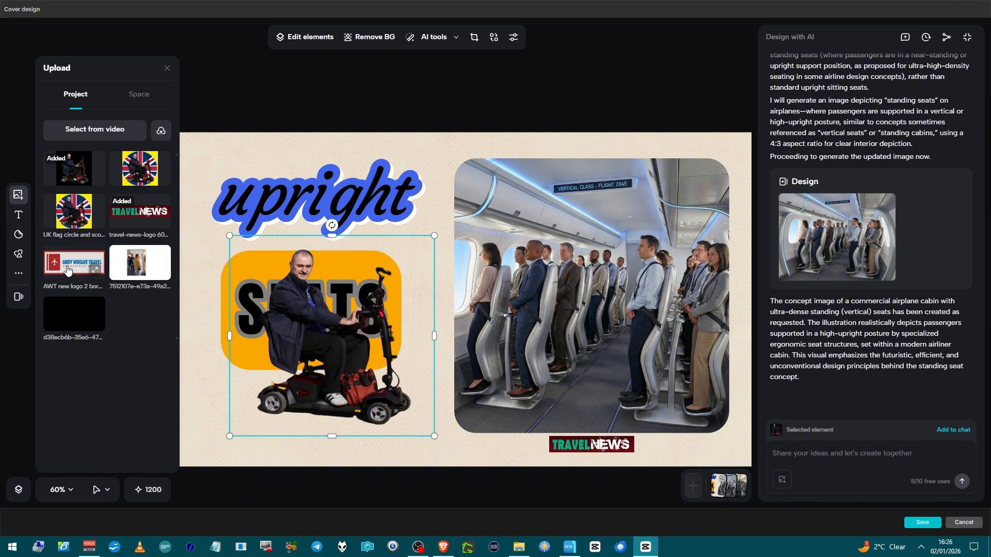
- Add the uploaded UK flag circle picture again, shrink it, and place it in the lower-left corner of the cover
left_click(79, 219)
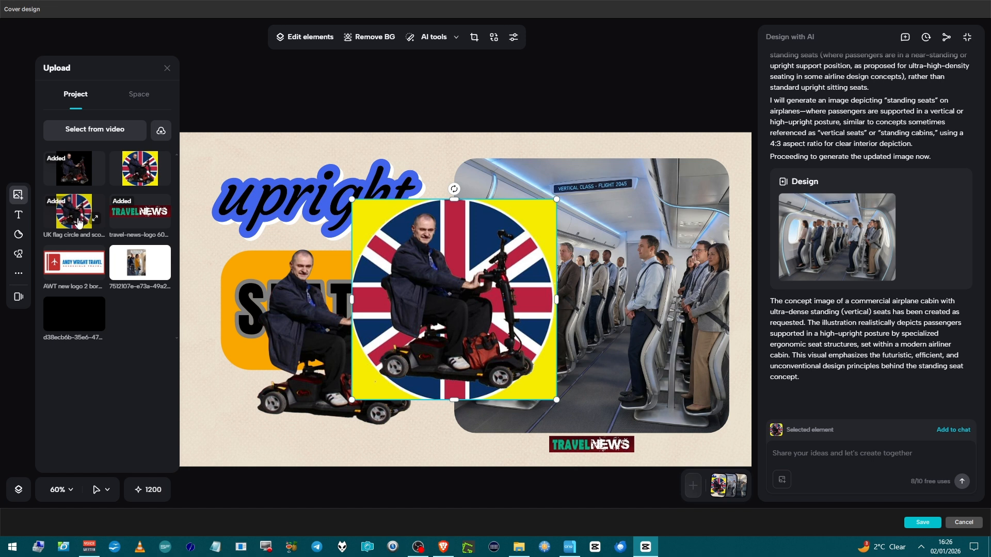
left_click_drag(445, 313, 381, 395)
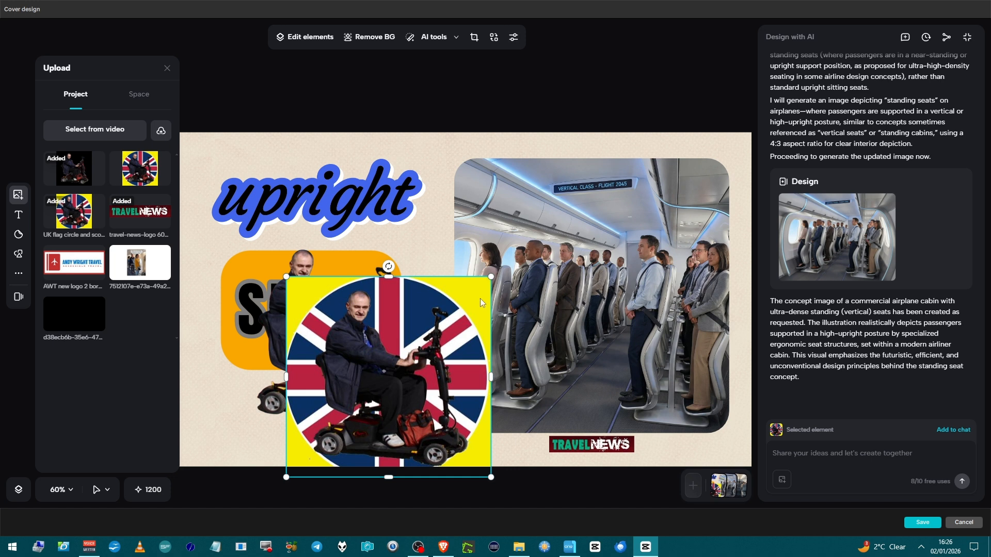
left_click_drag(490, 278, 379, 385)
left_click_drag(316, 421, 218, 397)
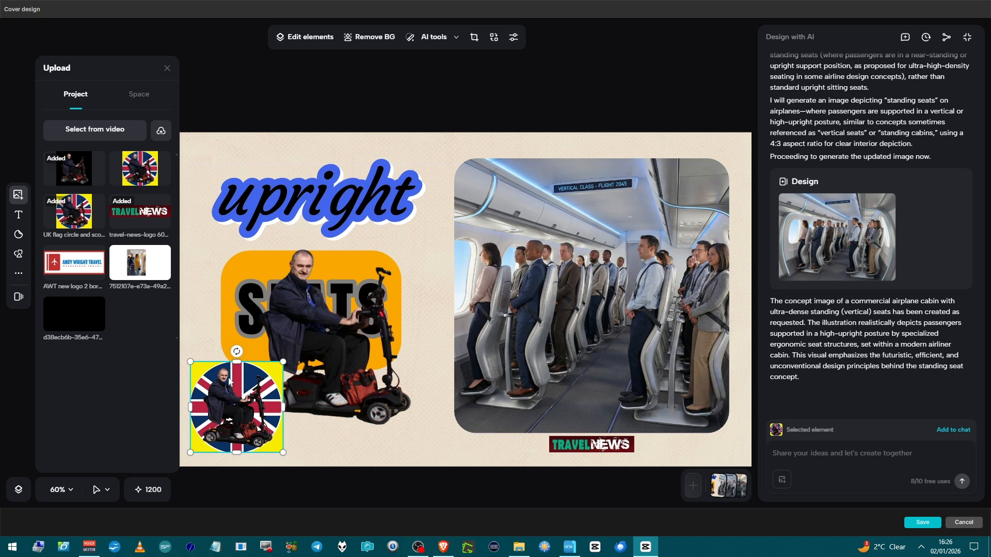
- Try removing the background of the small flag-circle picture with Auto remove, and discard the generated cutout
left_click(357, 43)
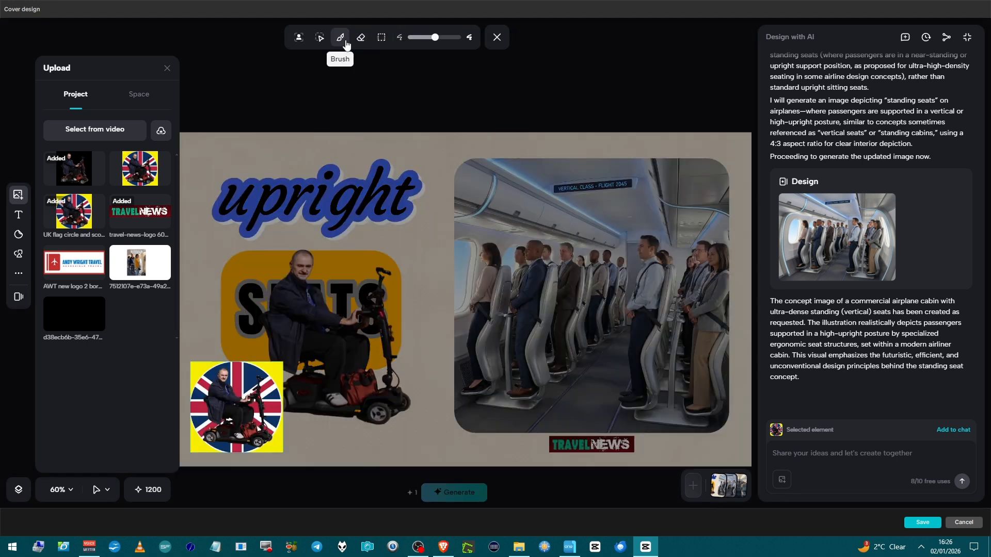
left_click(301, 39)
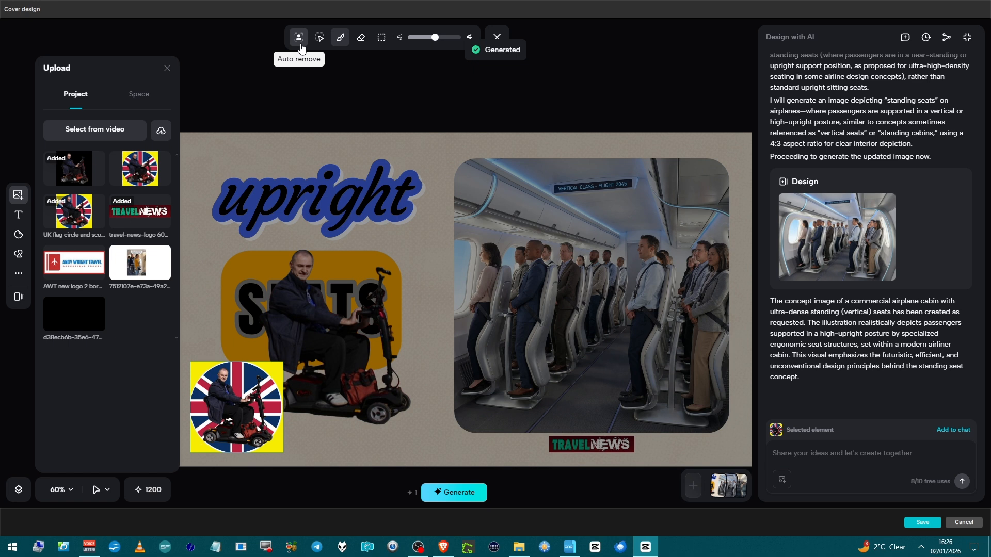
scroll(510, 81, "up", 1)
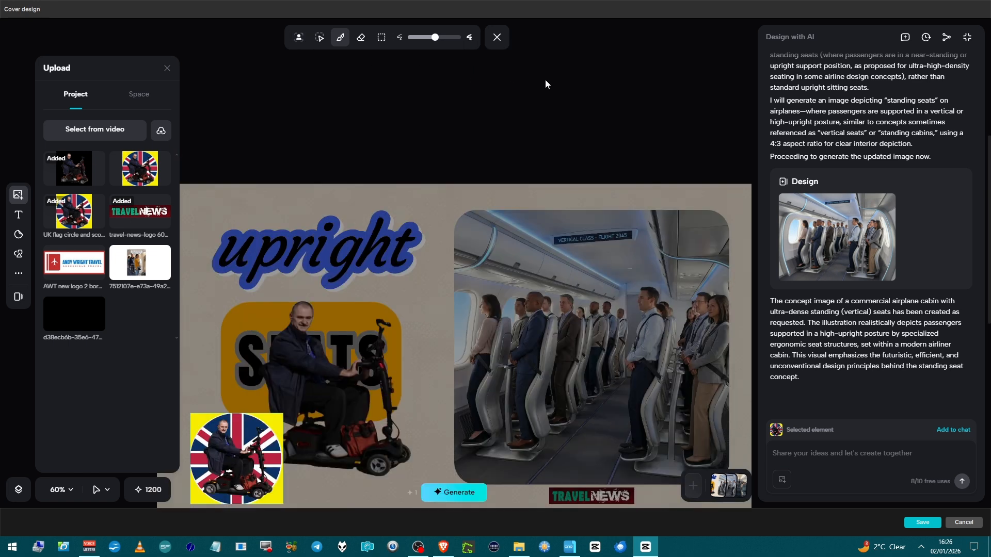
scroll(541, 80, "down", 3)
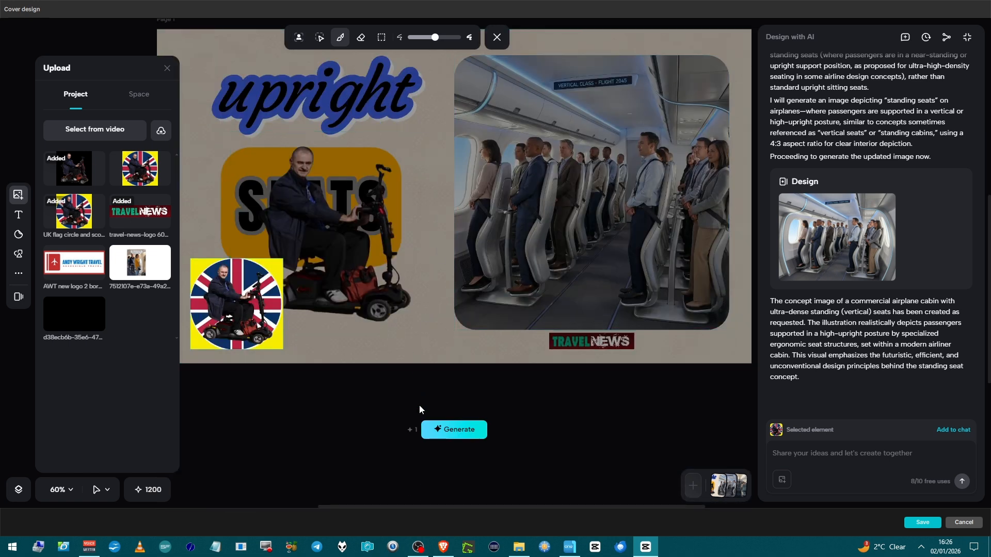
left_click(445, 433)
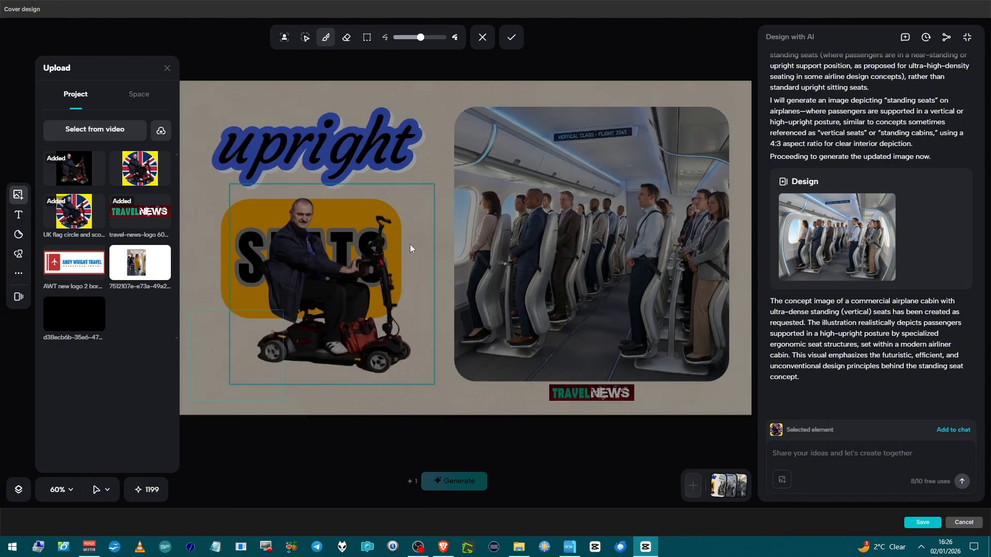
left_click(483, 38)
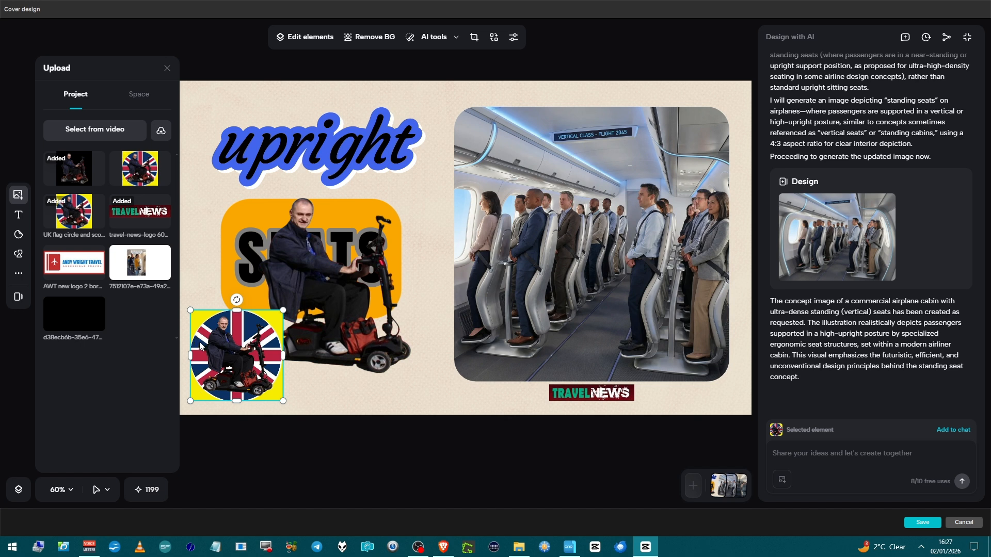
- Review the AI chat prompts and responses used to generate the upright and standing plane seat images
scroll(890, 195, "up", 1)
scroll(890, 195, "up", 5)
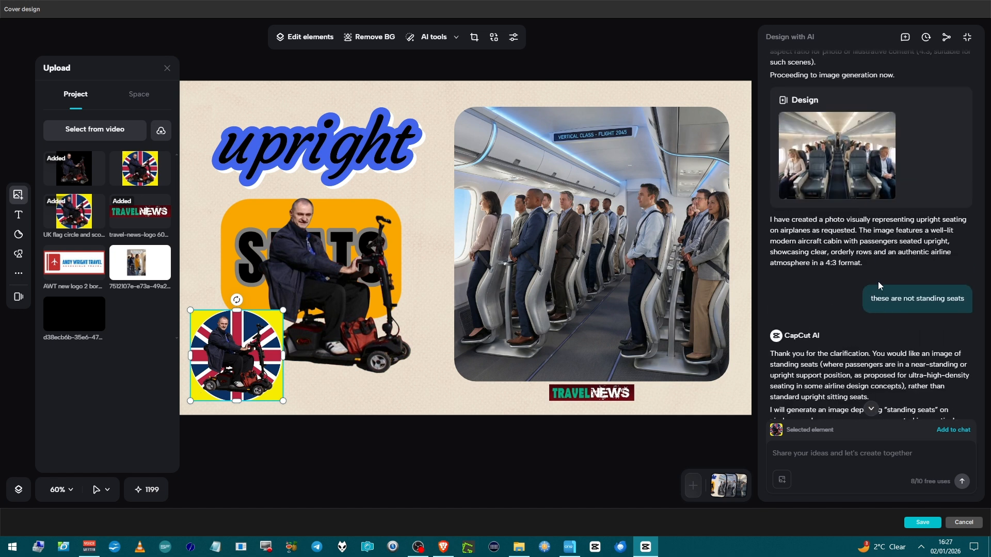
scroll(880, 285, "up", 2)
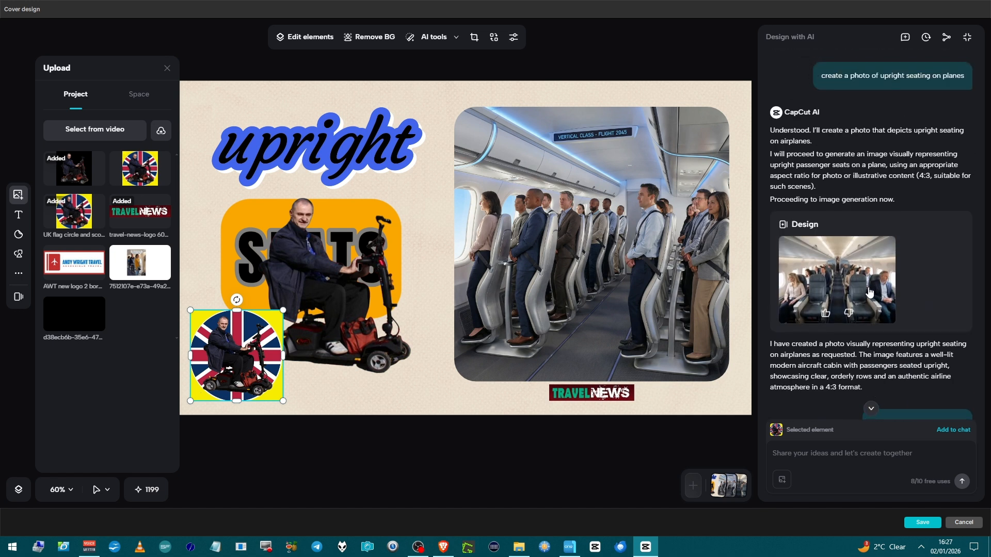
scroll(858, 314, "down", 2)
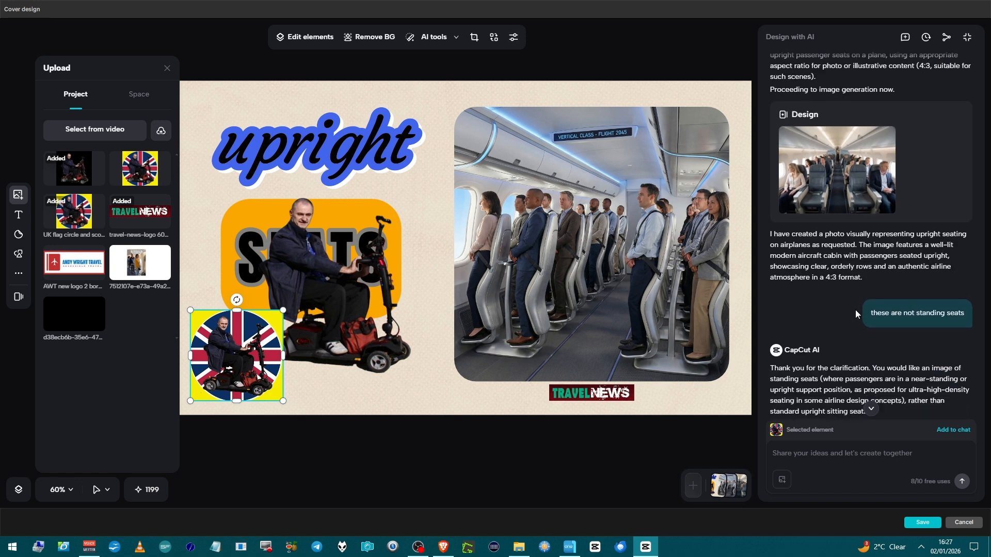
scroll(855, 314, "down", 3)
scroll(856, 314, "down", 4)
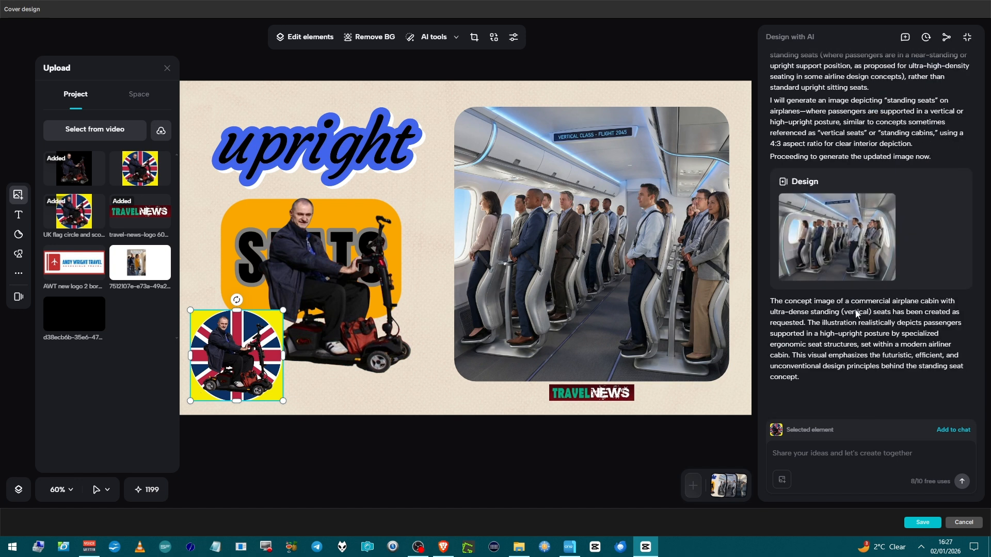
scroll(856, 314, "up", 10)
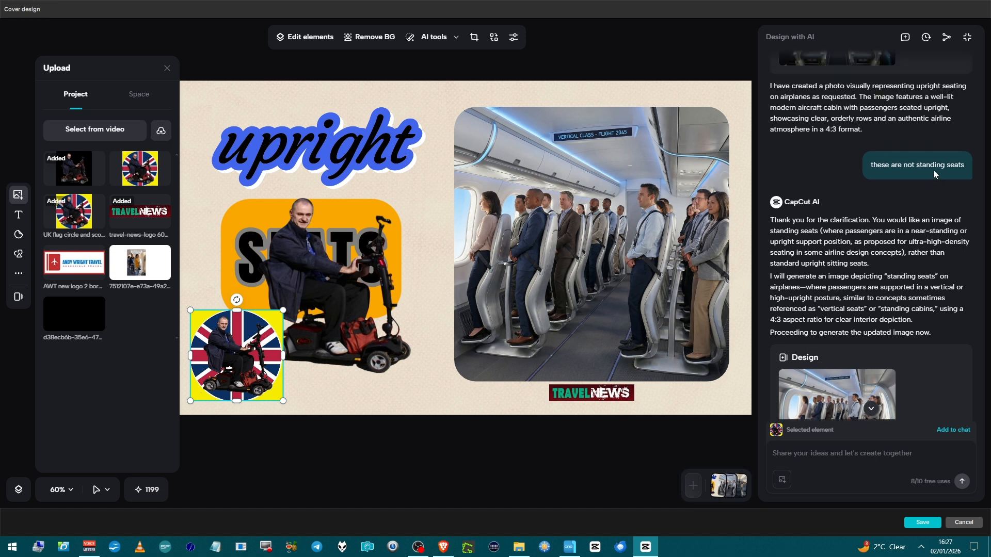
scroll(857, 253, "down", 3)
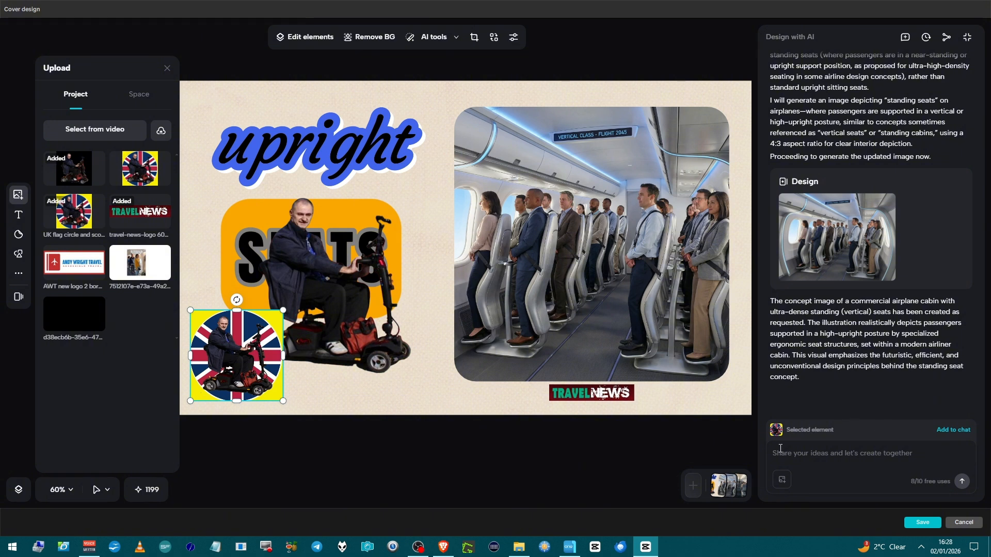
- Open the upright_plane_seating_photo.png page and try to add its image to the project's uploaded media
mouse_move(735, 479)
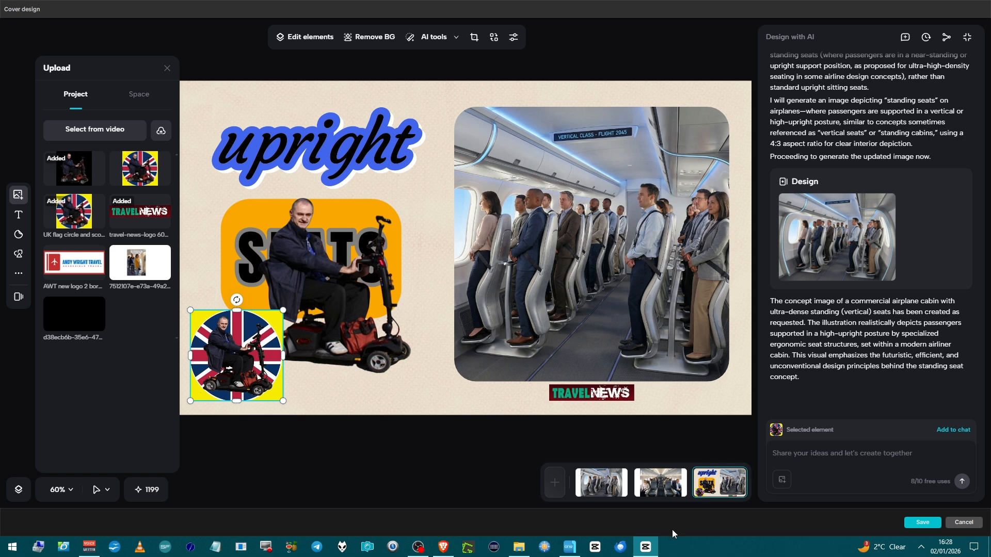
left_click(655, 483)
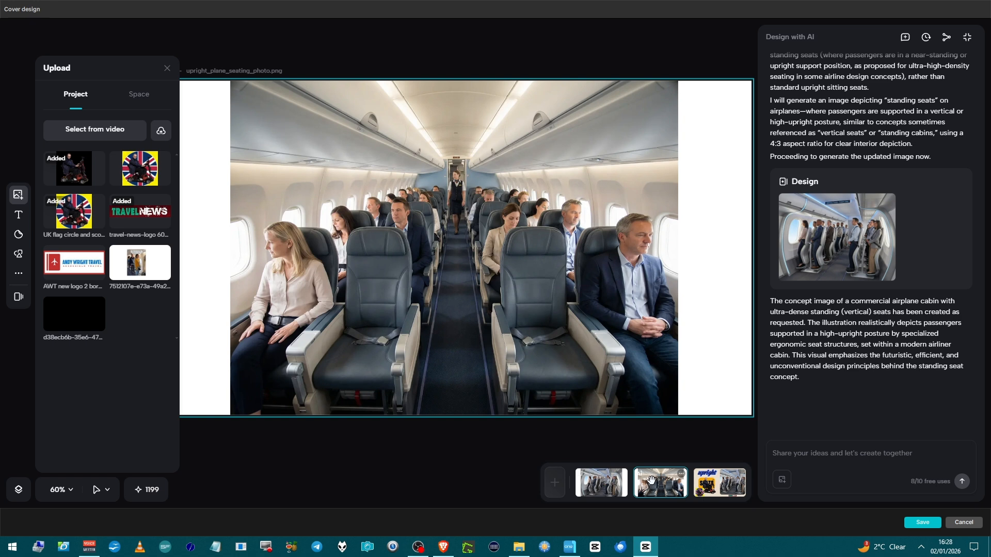
left_click_drag(668, 475, 125, 322)
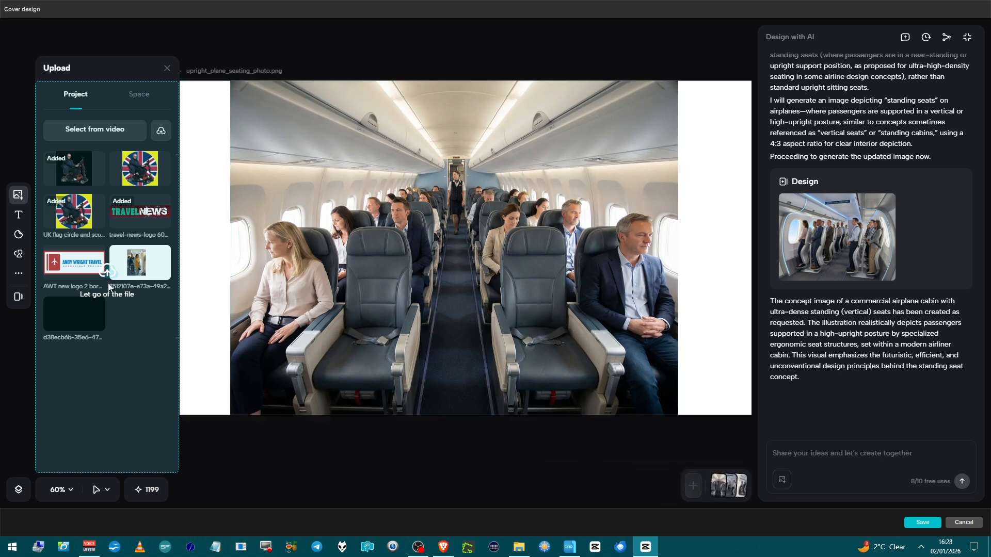
left_click_drag(106, 274, 109, 297)
mouse_move(670, 480)
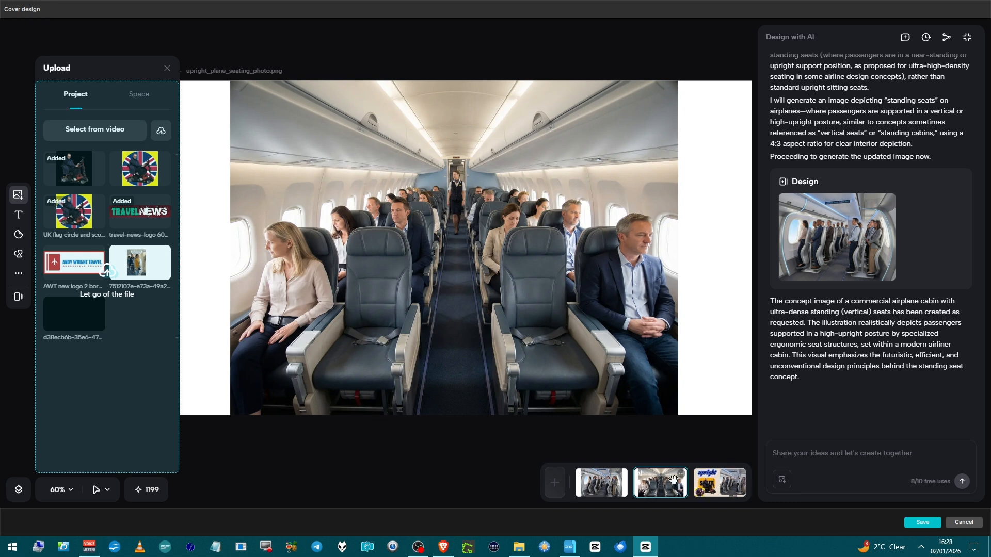
left_click_drag(662, 485, 111, 403)
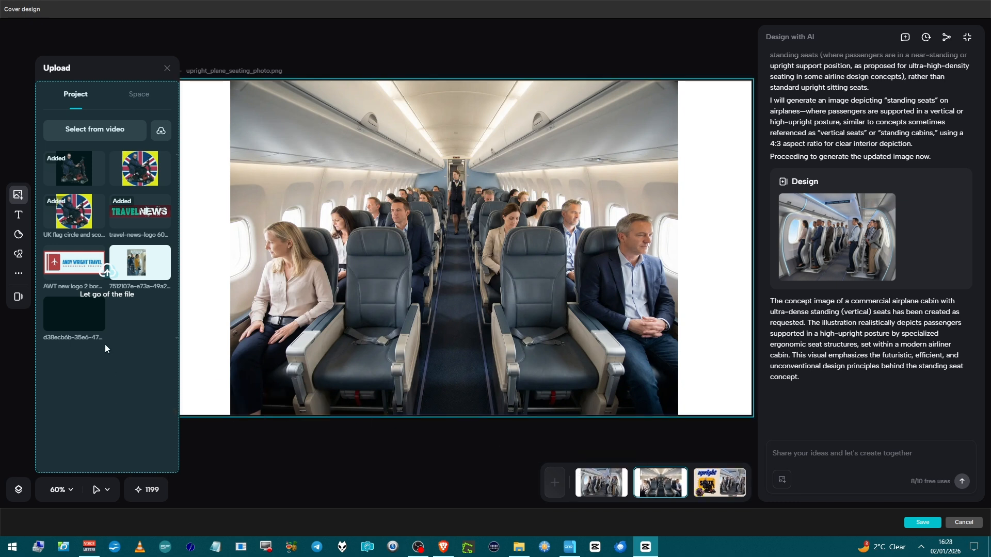
left_click_drag(268, 343, 116, 365)
left_click_drag(227, 343, 381, 324)
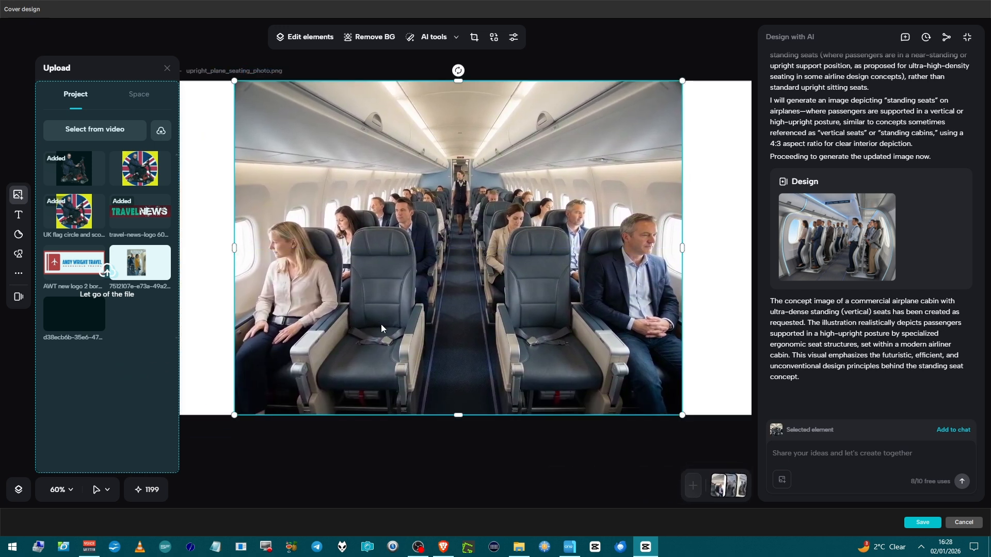
- Export the upright_plane_seating_photo.png page after checking the options available for its image
right_click(480, 283)
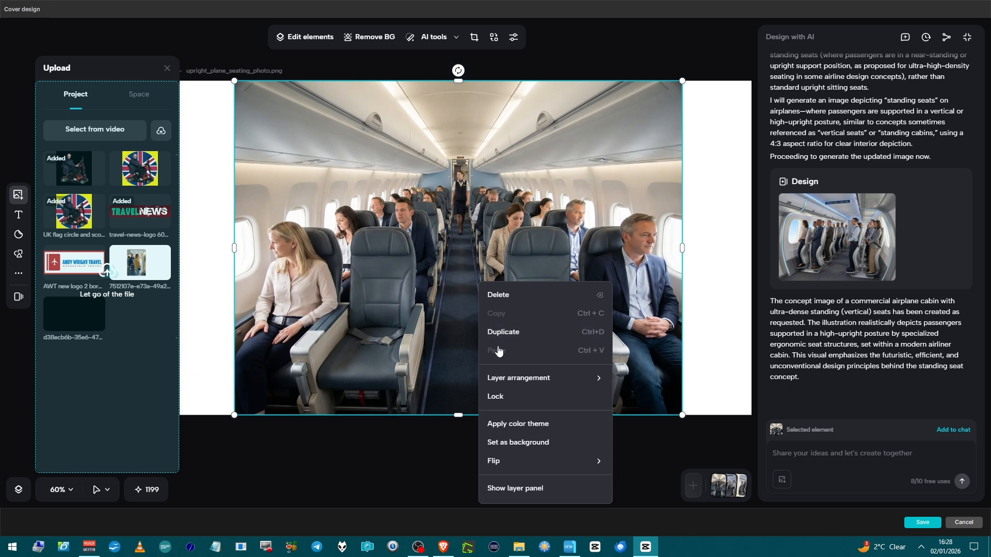
mouse_move(511, 462)
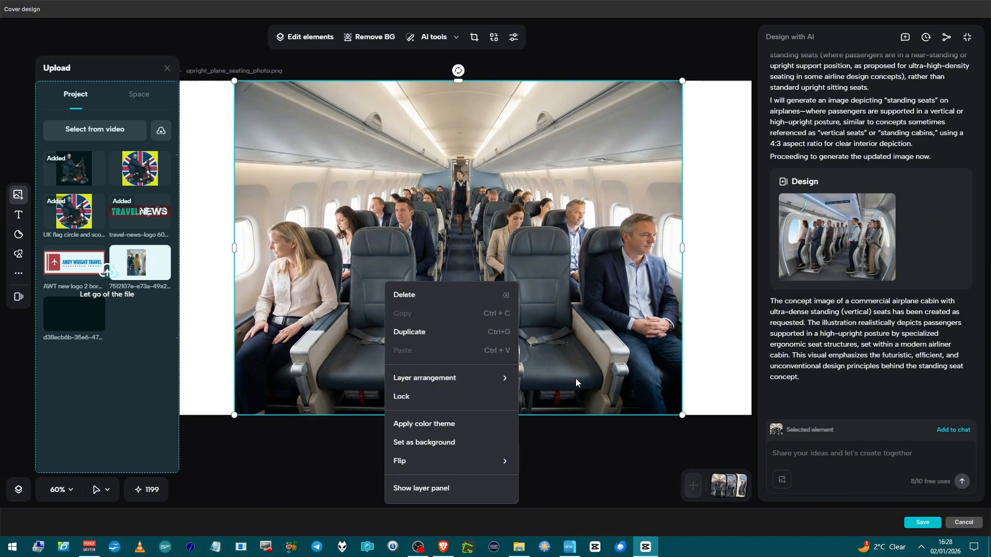
mouse_move(722, 485)
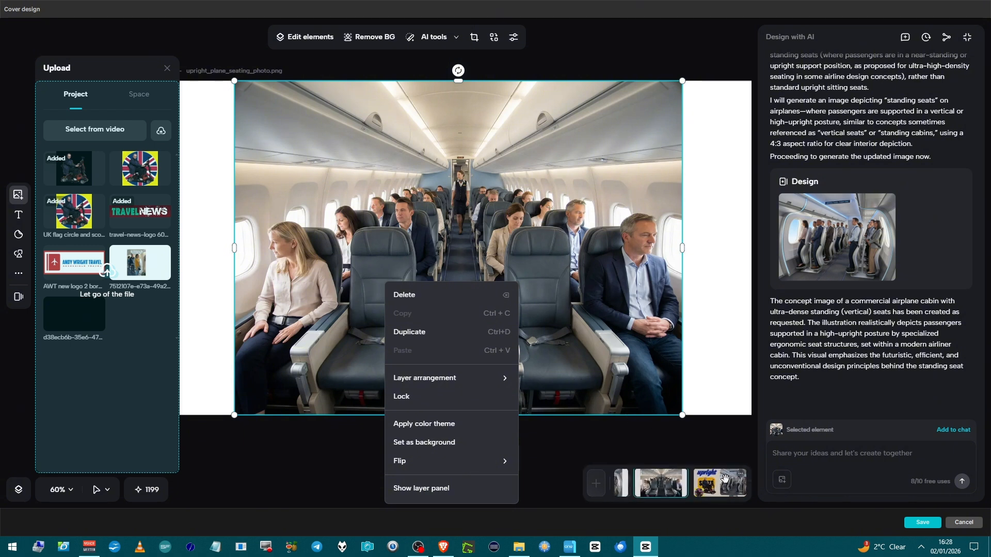
left_click(682, 479)
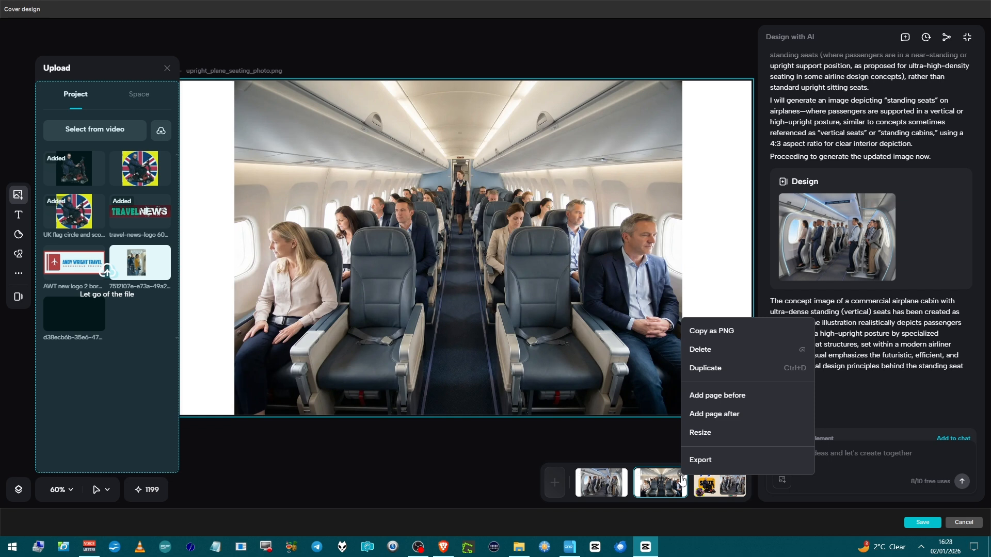
left_click(703, 460)
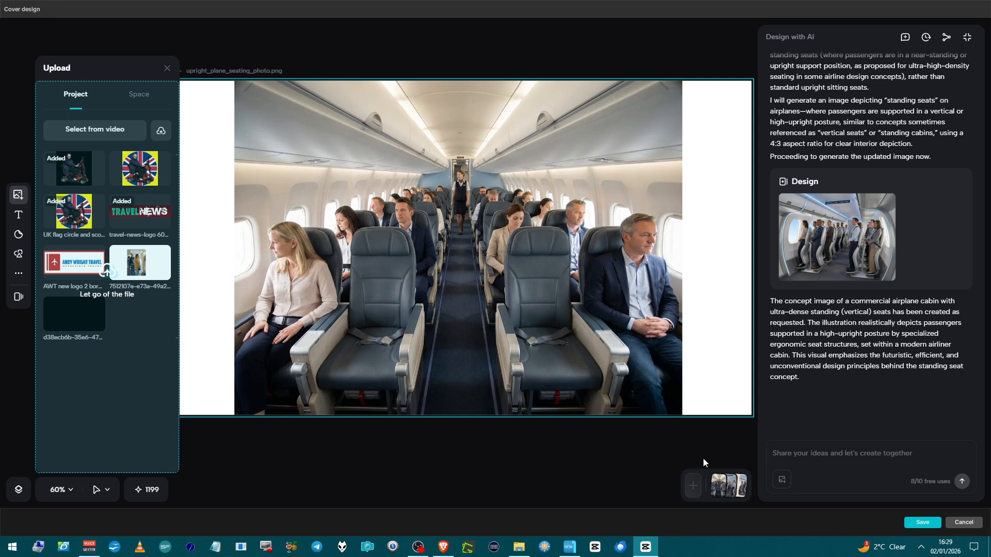
- Copy the upright_plane_seating_photo.png page as PNG and try to paste it beside and below the page
mouse_move(715, 471)
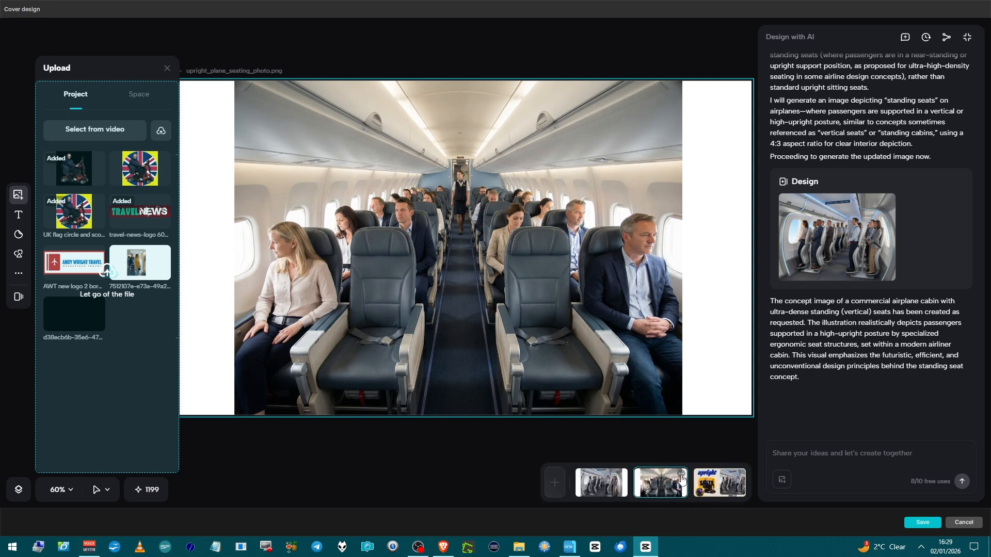
left_click(681, 476)
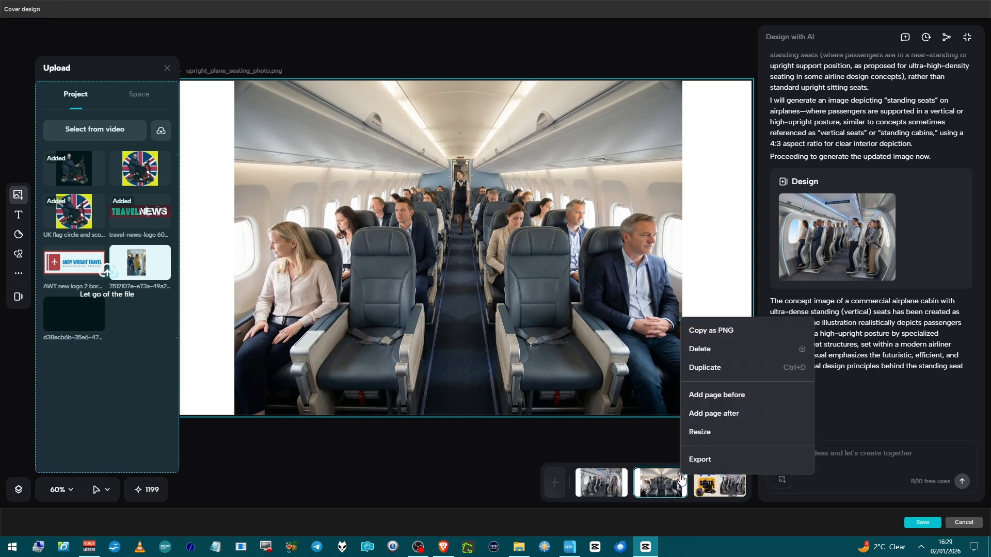
left_click(720, 332)
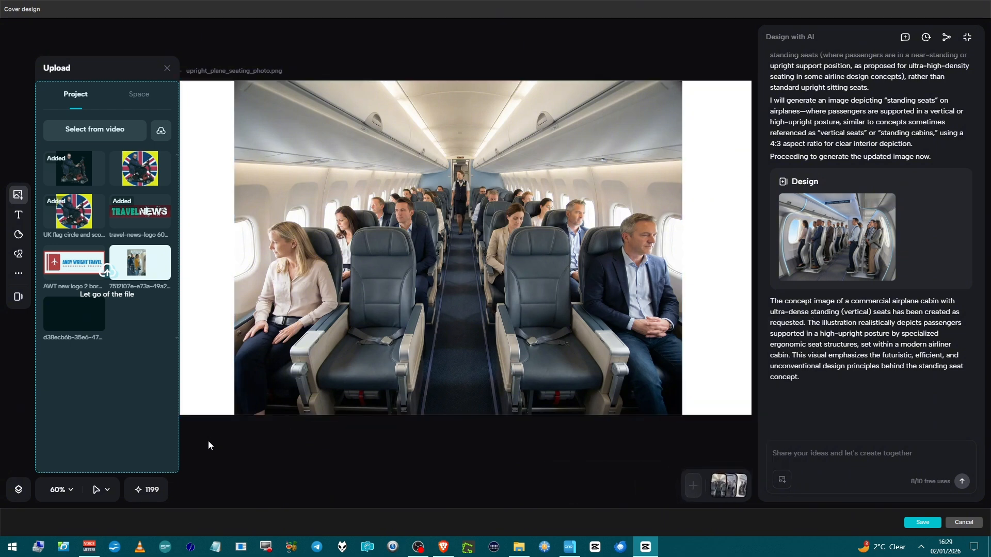
right_click(198, 379)
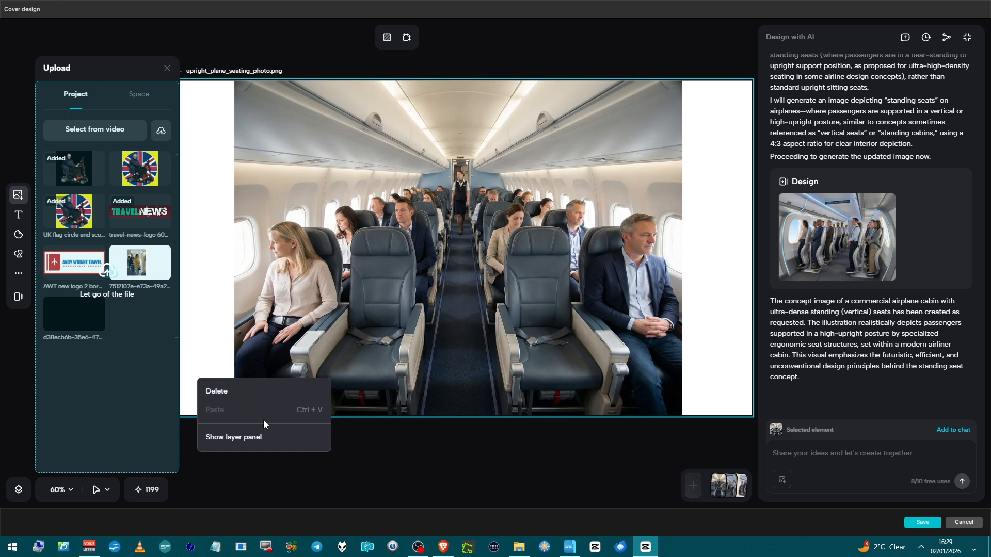
left_click(252, 458)
right_click(251, 464)
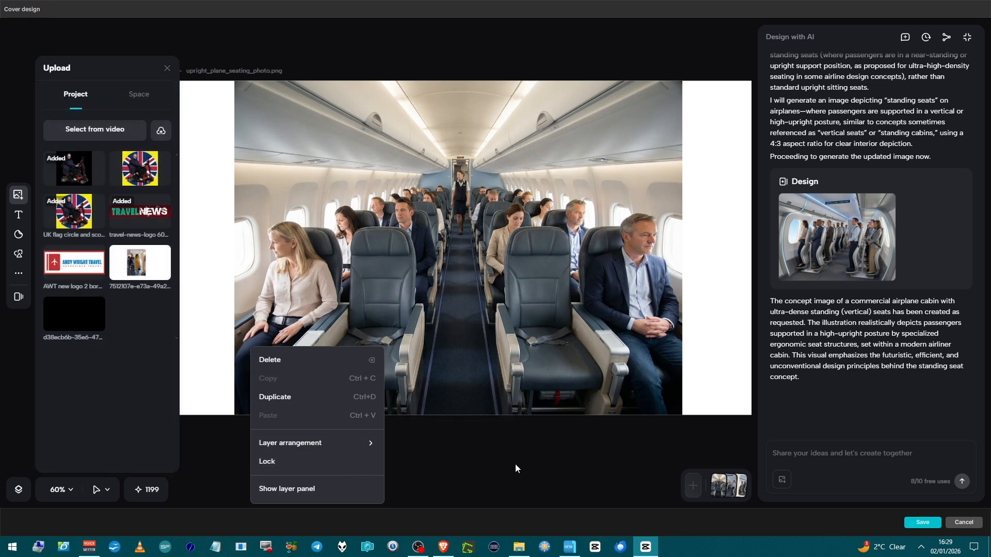
left_click(514, 470)
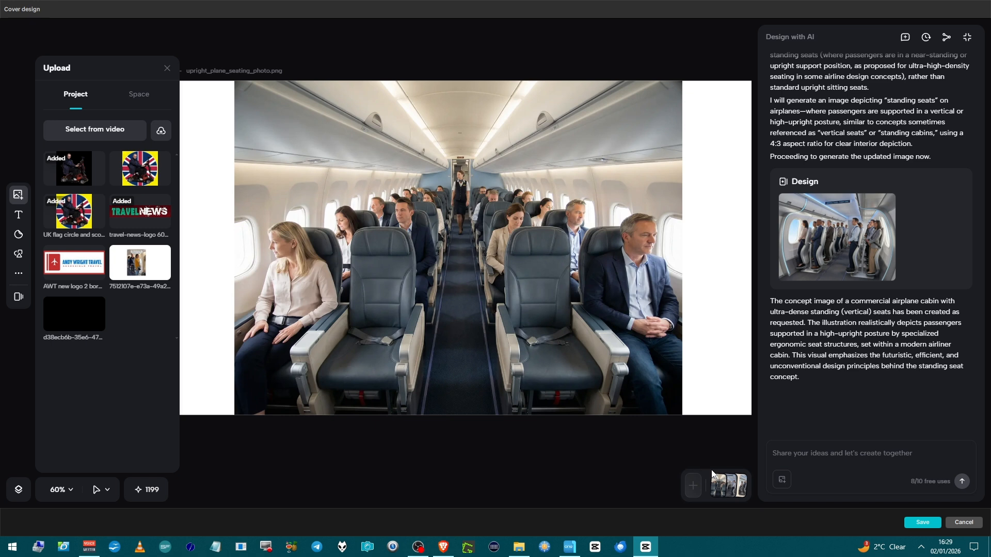
- Recheck the upright_plane_seating_photo.png page's options and reopen the "upright SEATS" cover page
mouse_move(725, 484)
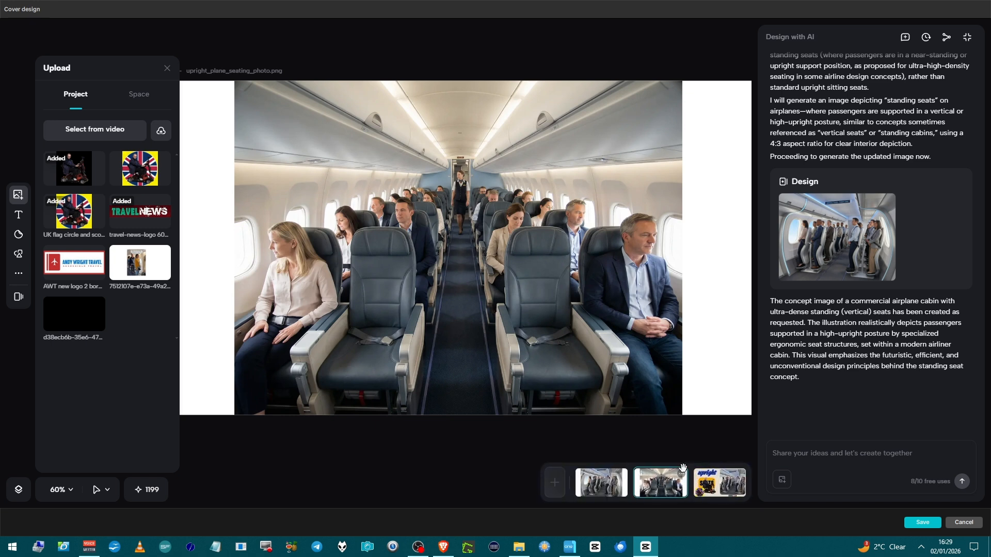
right_click(677, 479)
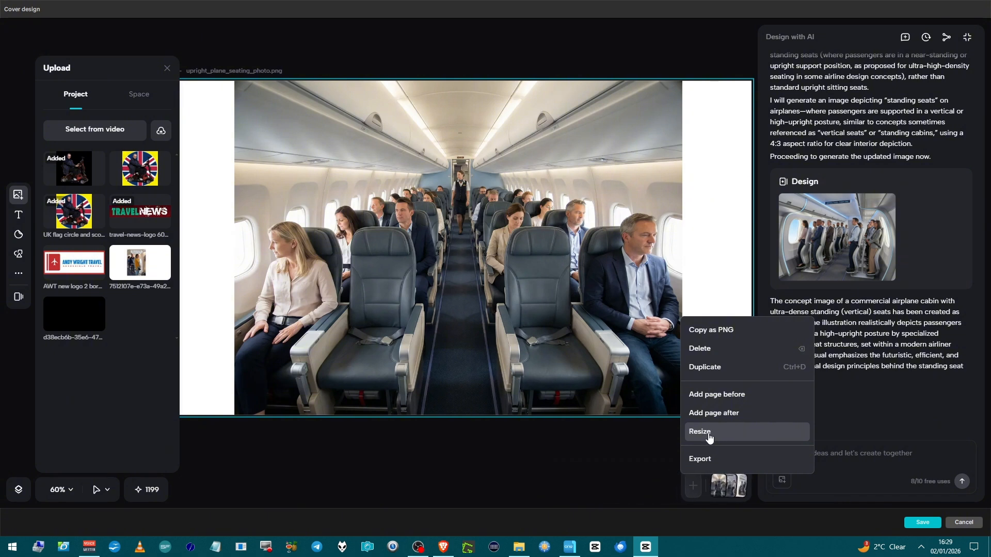
mouse_move(729, 482)
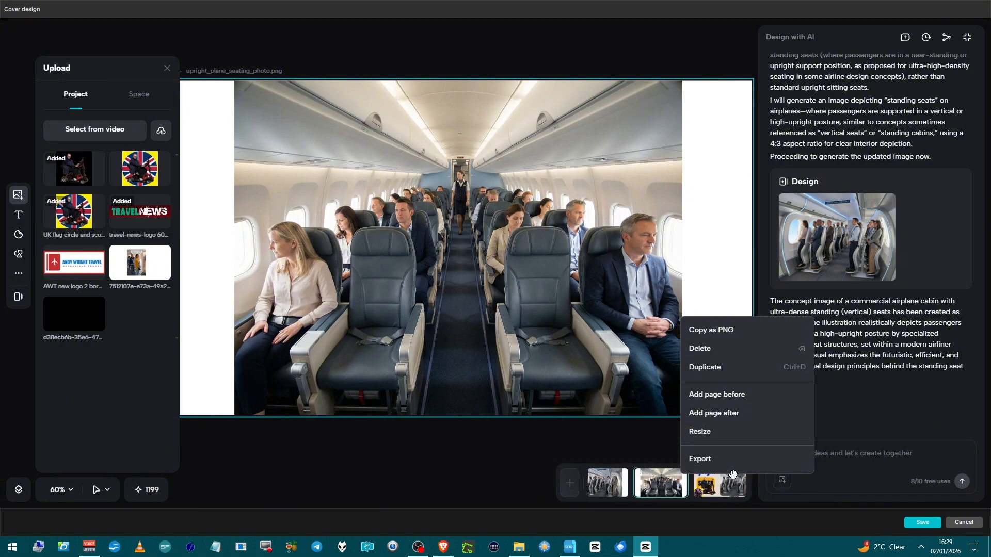
left_click(710, 488)
left_click(710, 489)
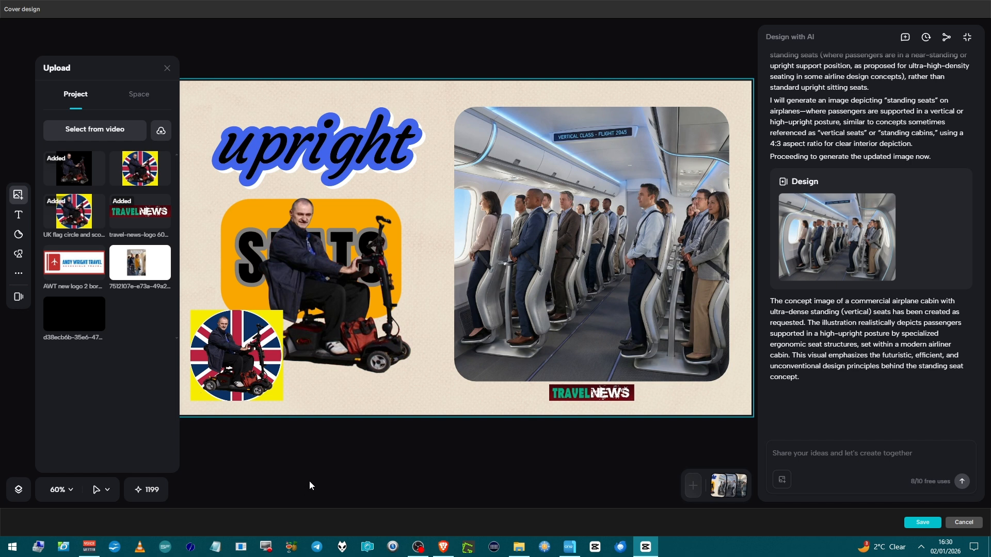
- Separate the small flag-circle picture into editable elements and move its scooter rider directly above the flag
left_click(261, 389)
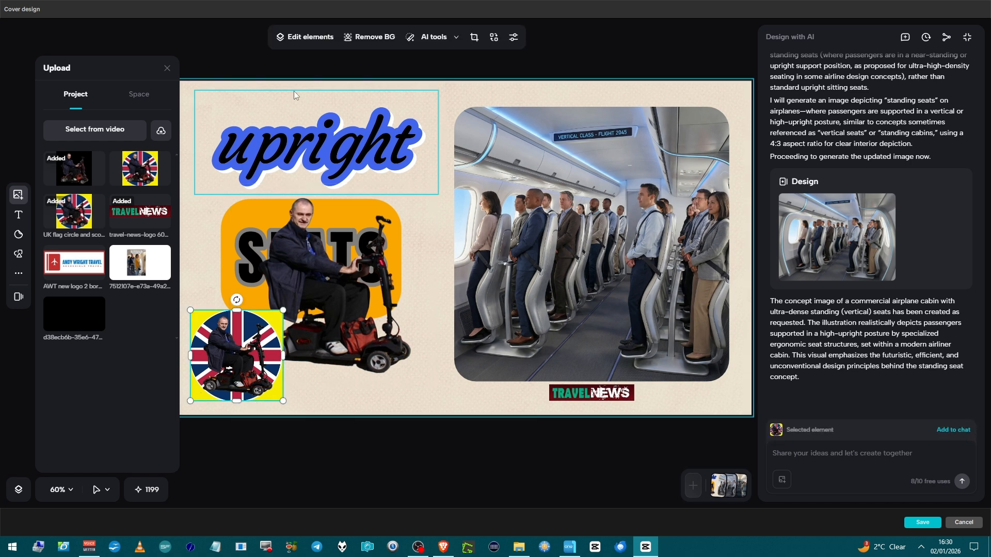
left_click(305, 39)
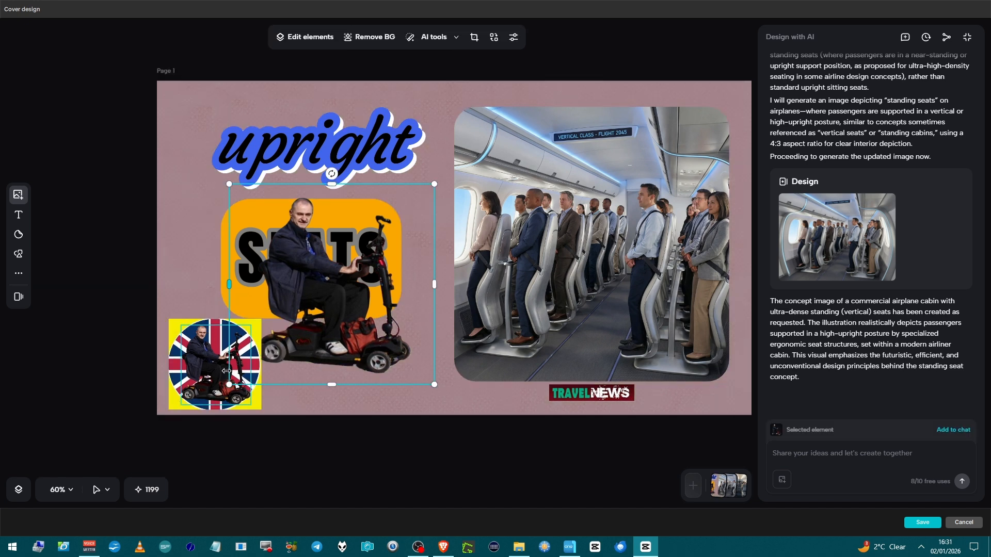
left_click_drag(214, 370, 204, 252)
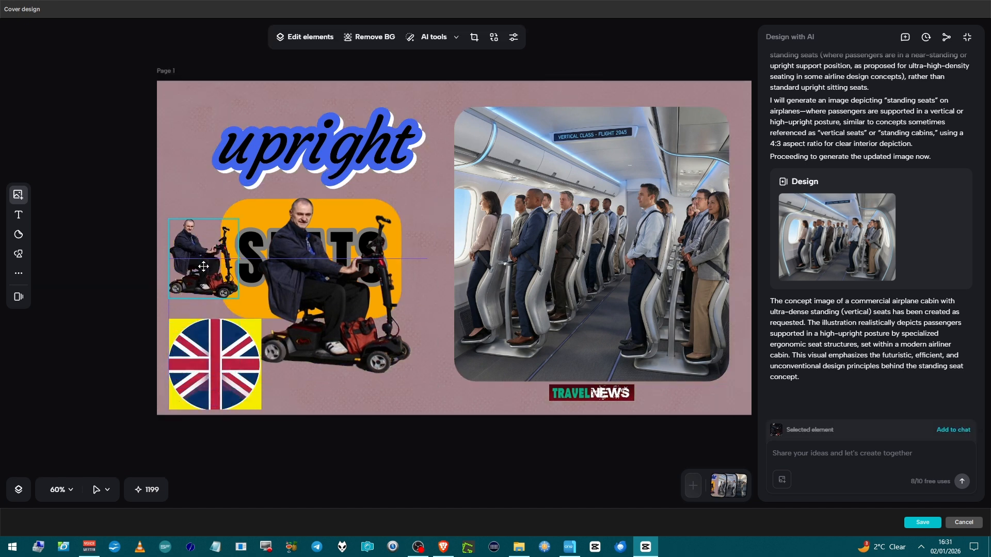
- Try removing the yellow background of the separated flag circle with Auto remove
left_click(178, 329)
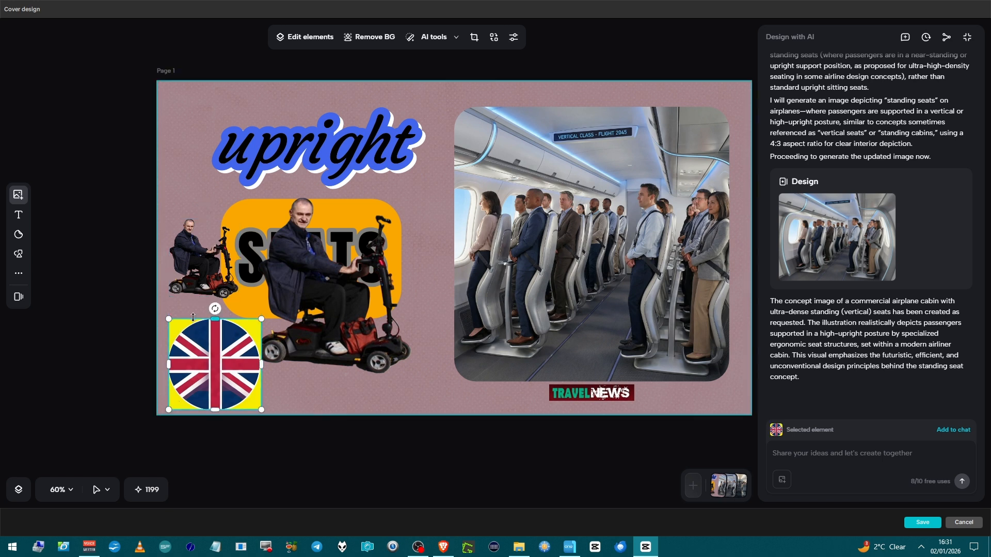
left_click(368, 41)
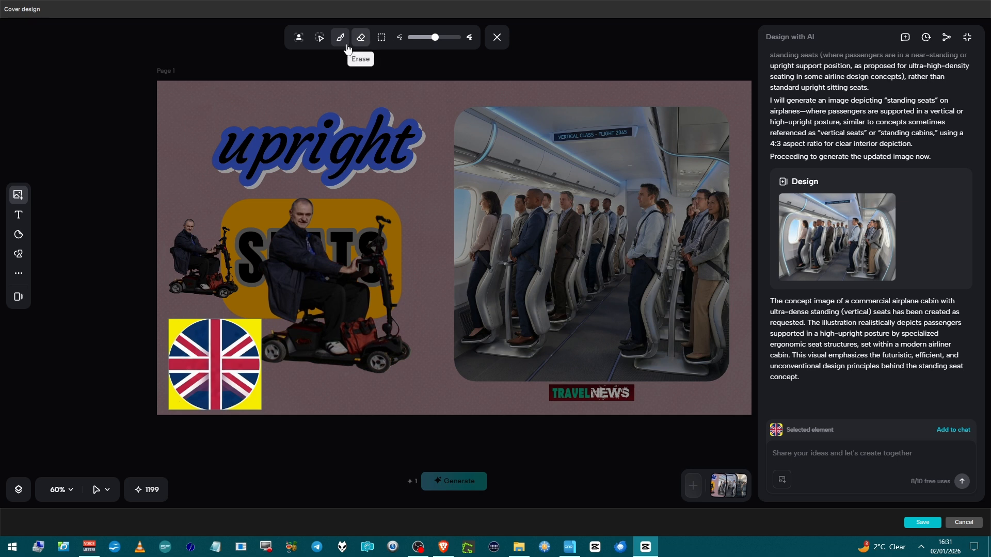
left_click(299, 38)
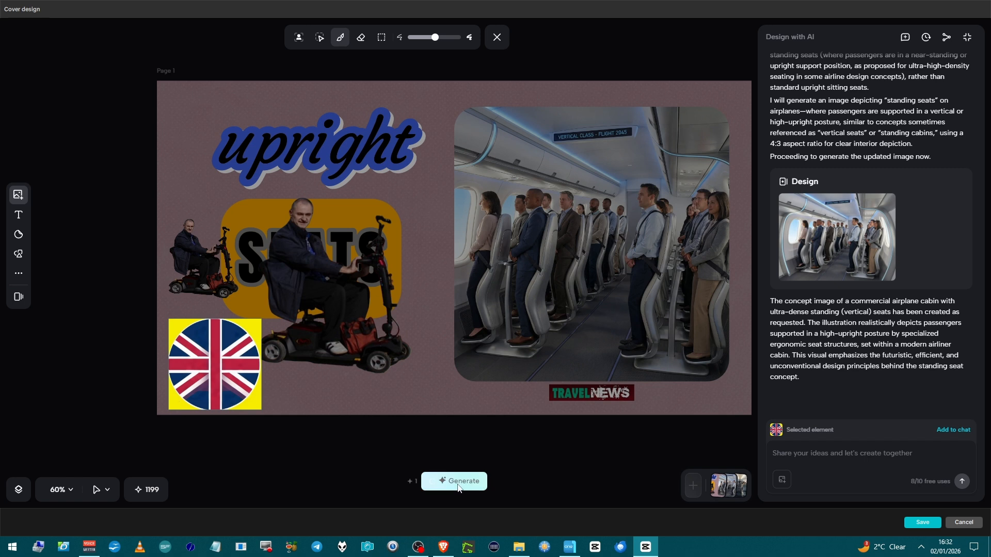
left_click(433, 481)
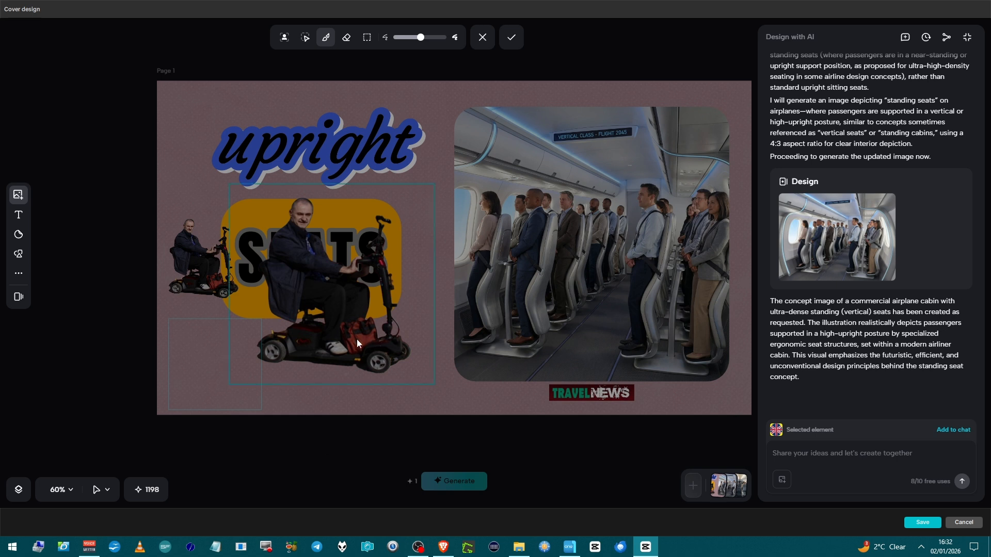
left_click(512, 38)
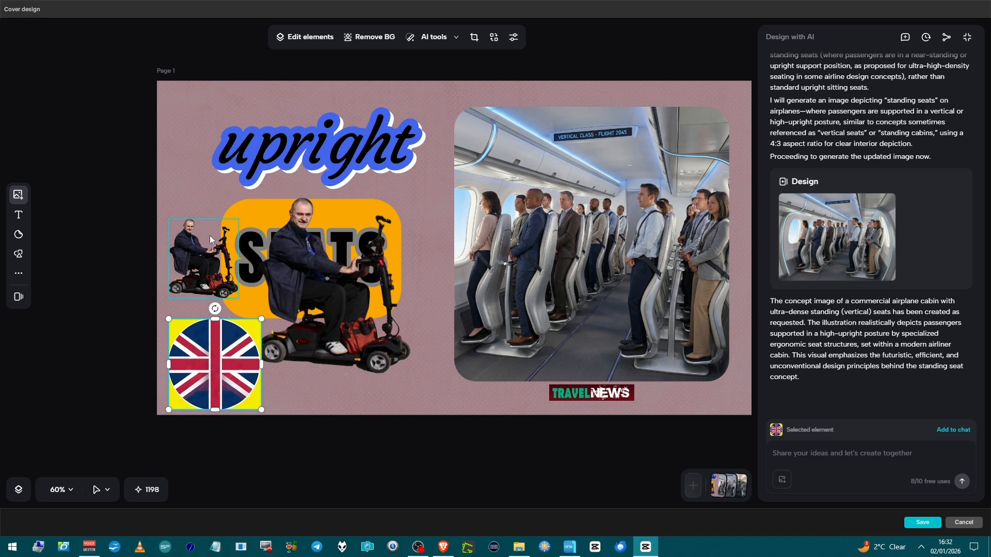
- Move the small scooter rider slightly higher, beside the SEATS block
left_click_drag(186, 250, 195, 221)
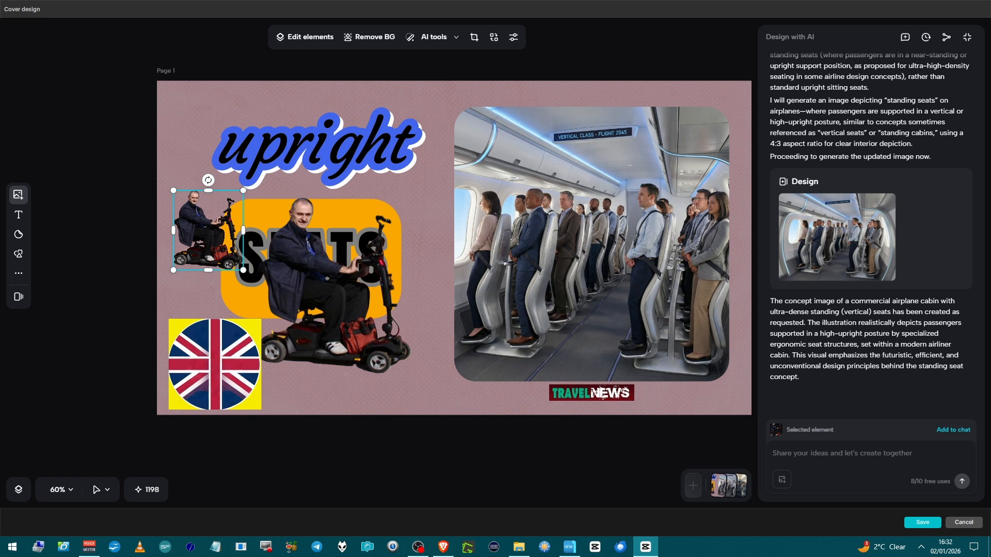
- Try the uploaded UK flag circle.png on the cover, repositioning it over the middle, and delete it from the page
left_click(18, 195)
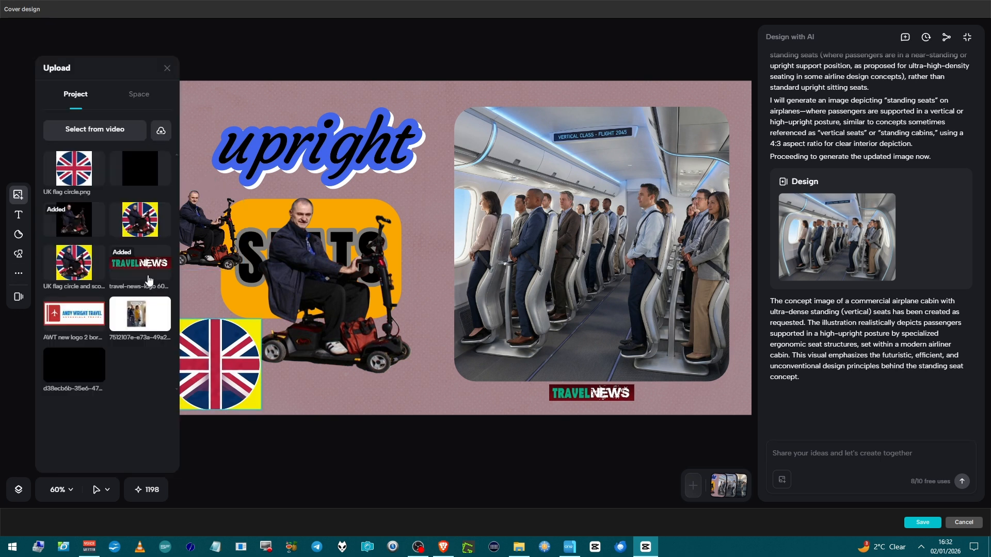
left_click_drag(78, 170, 225, 359)
scroll(222, 354, "up", 2)
left_click(71, 175)
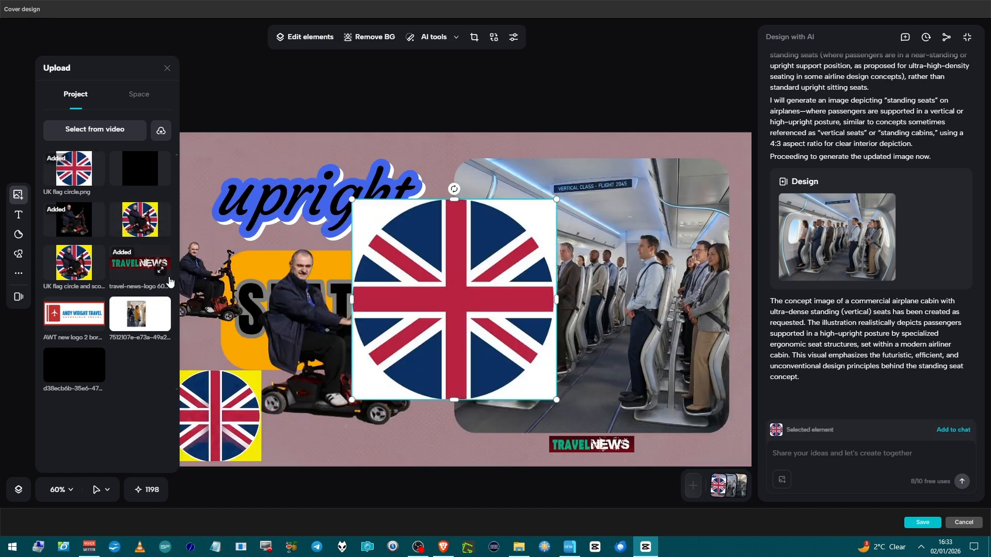
scroll(221, 370, "down", 2)
scroll(224, 384, "down", 3)
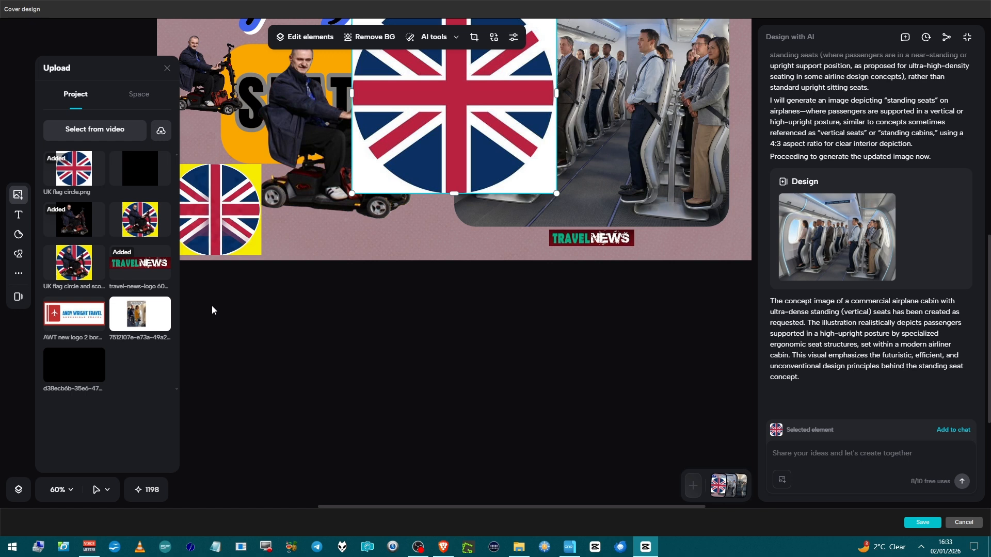
left_click(167, 69)
left_click_drag(396, 178, 402, 212)
scroll(381, 214, "up", 3)
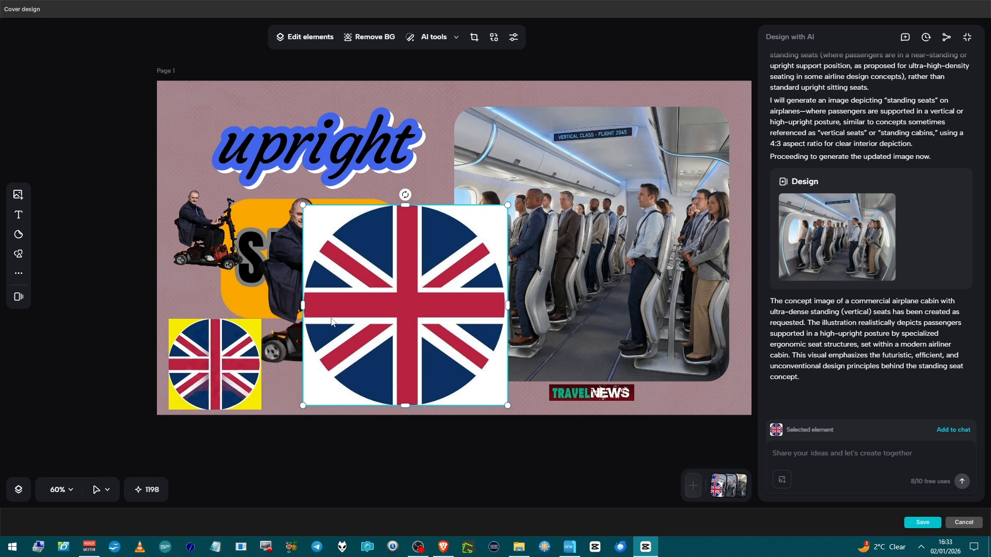
key("Delete")
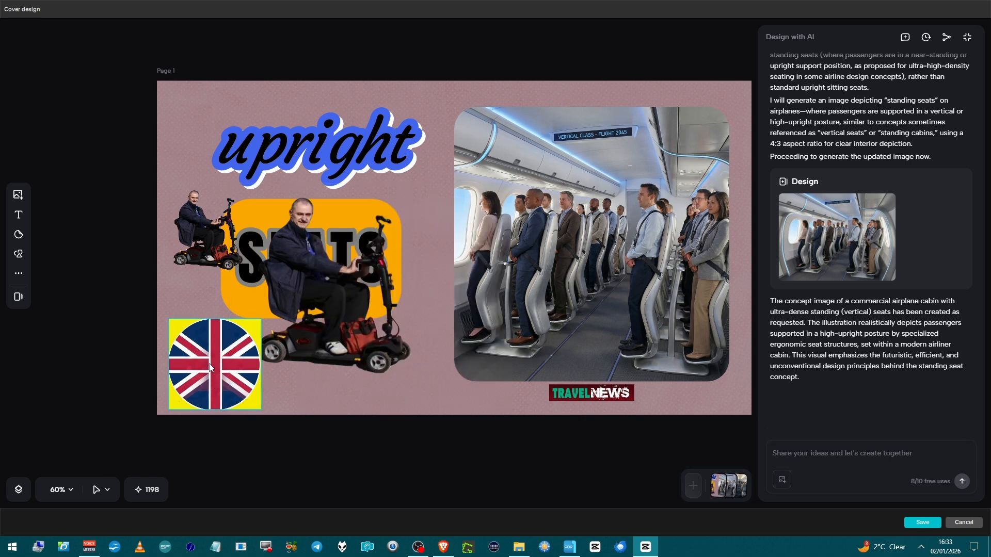
- Place an uploaded flag-circle scooter picture on the cover and try Auto remove on its black background, cancelling the edit
left_click(18, 194)
left_click(73, 276)
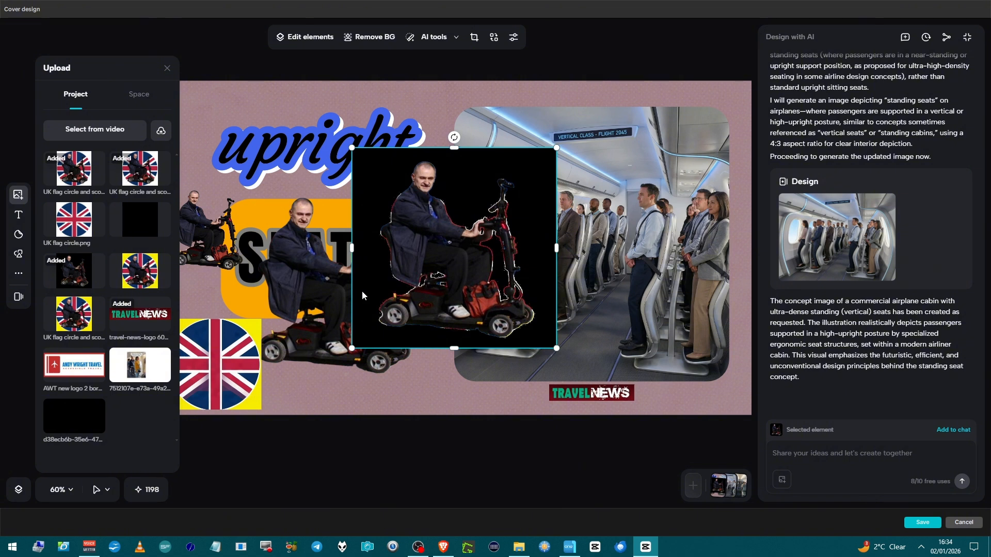
left_click(364, 42)
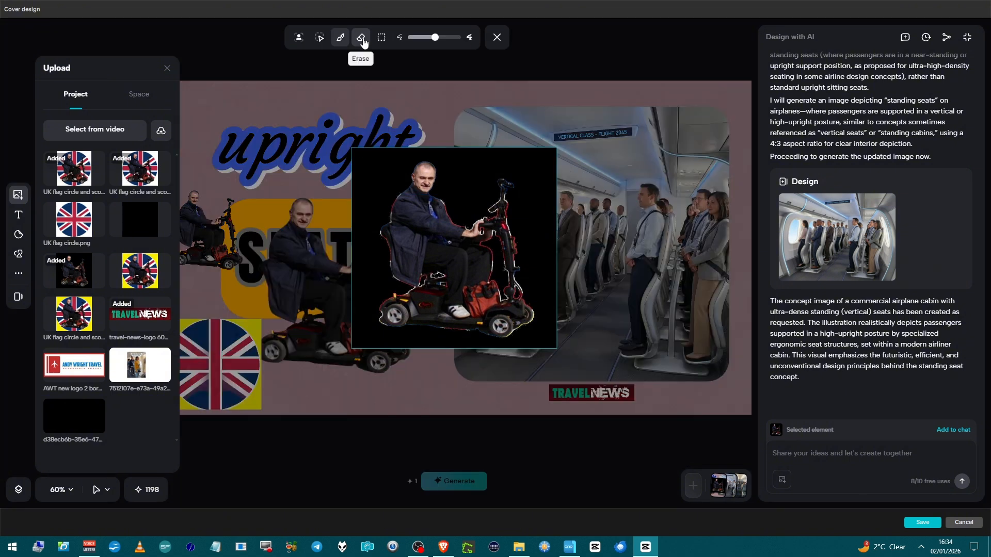
left_click(298, 38)
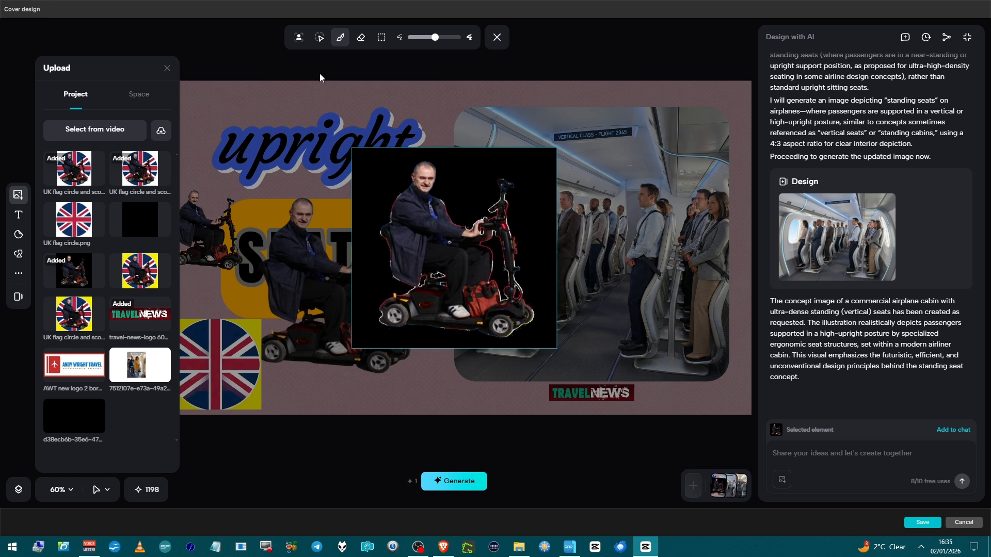
left_click(497, 37)
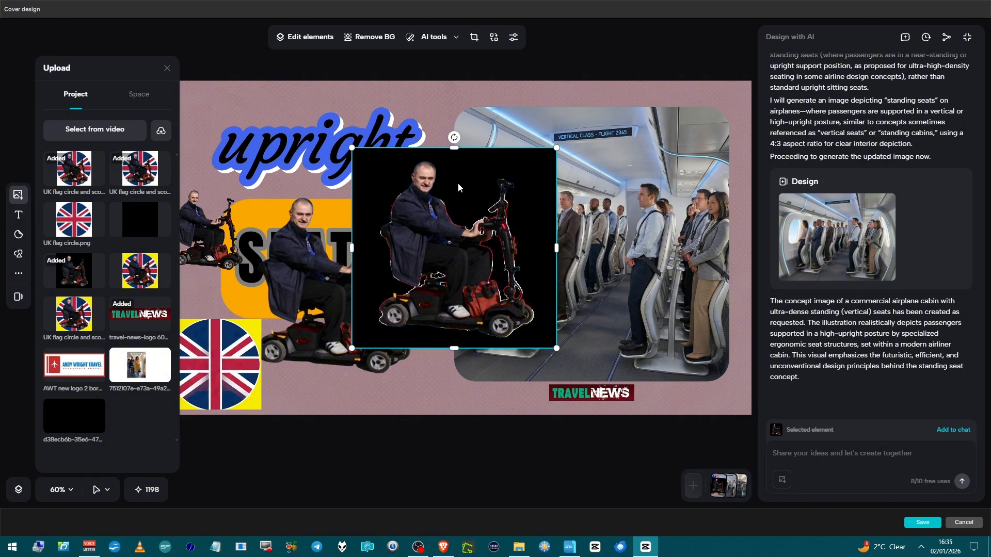
- Delete the black-background scooter picture and the flag-circle scooter picture beneath it from the middle of the cover
key("Delete")
left_click_drag(399, 174, 408, 190)
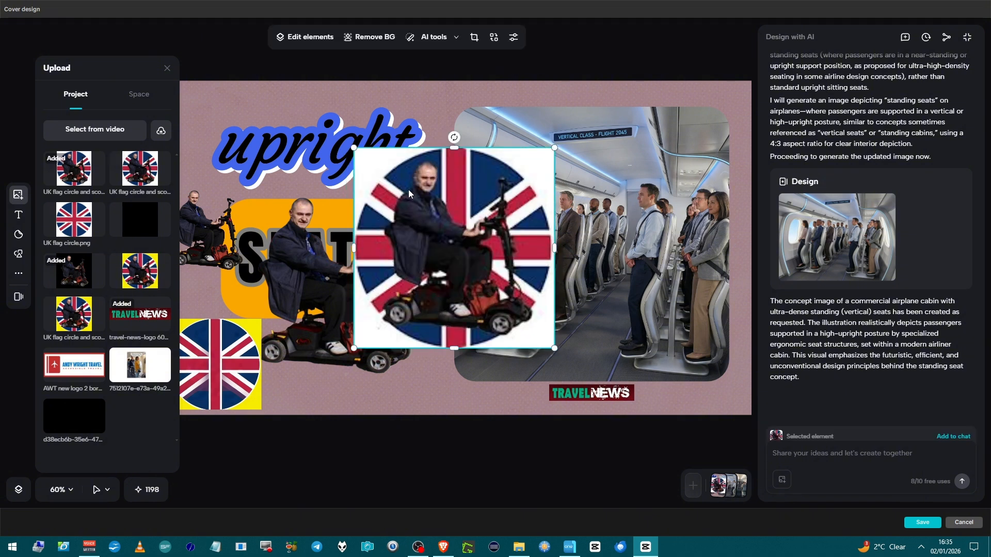
key("Delete")
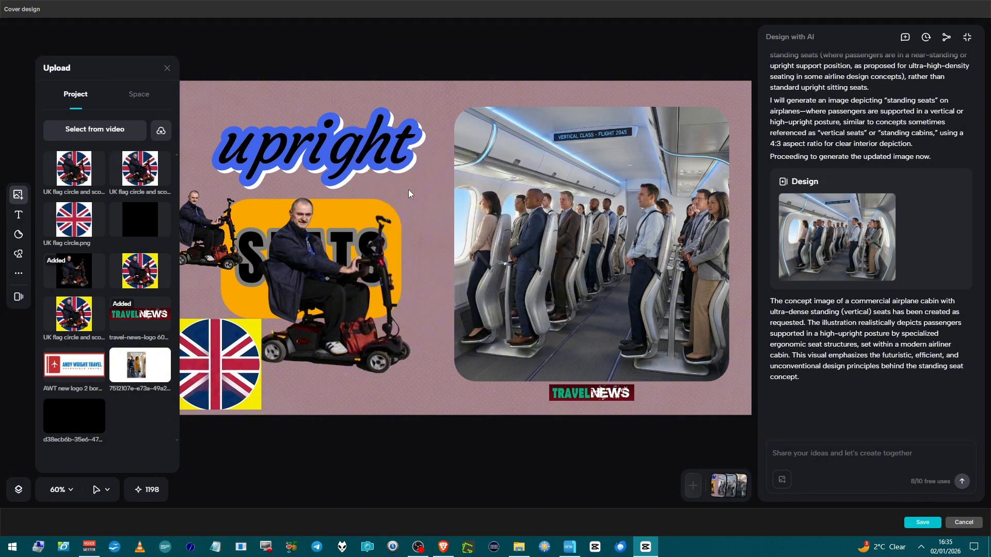
- Delete the large scooter rider over the SEATS block and the yellow-cornered flag circle from the cover
left_click(340, 257)
key("Delete")
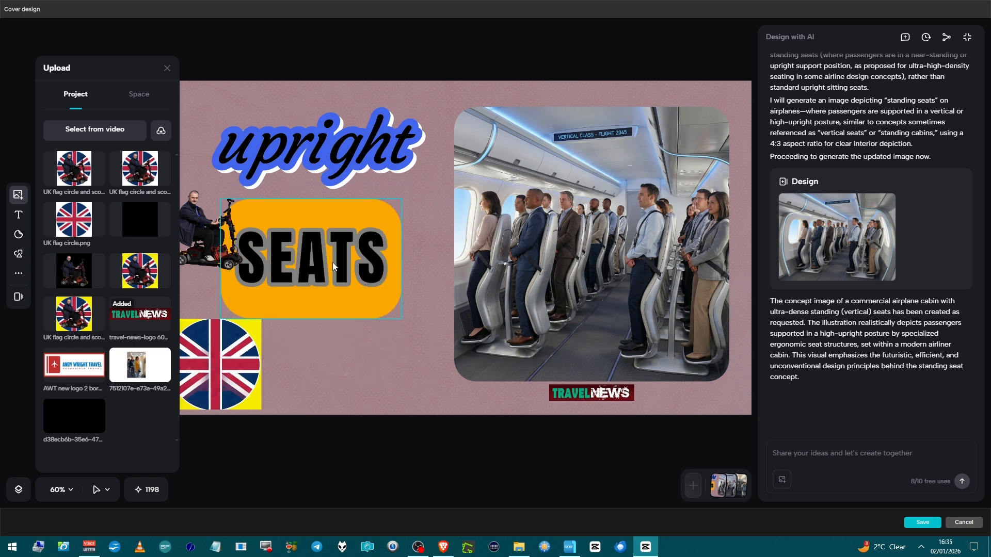
left_click(209, 353)
key("Delete")
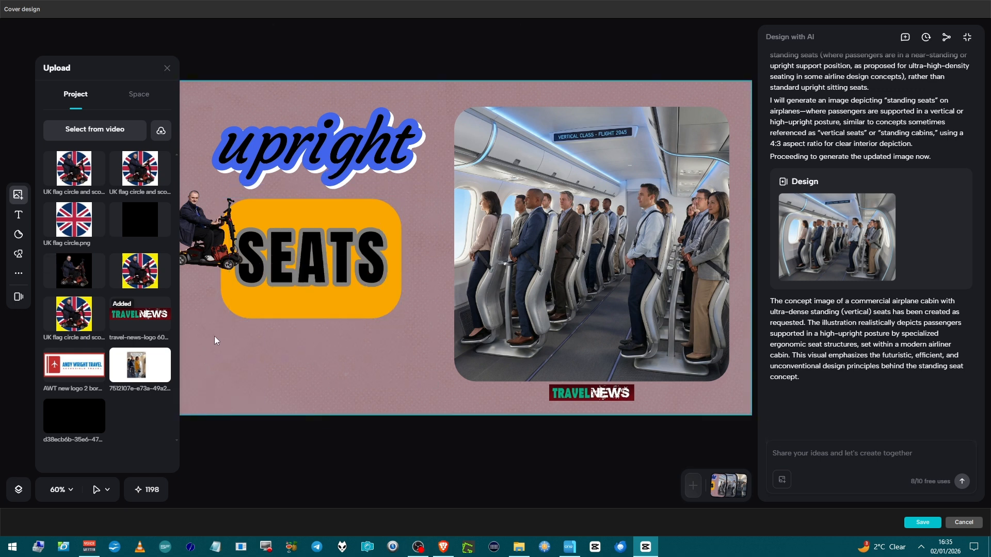
- Try the white-cornered flag-circle scooter picture on the cover, remove it, and delete both white-cornered versions and UK flag circle.png from the project uploads
left_click(73, 176)
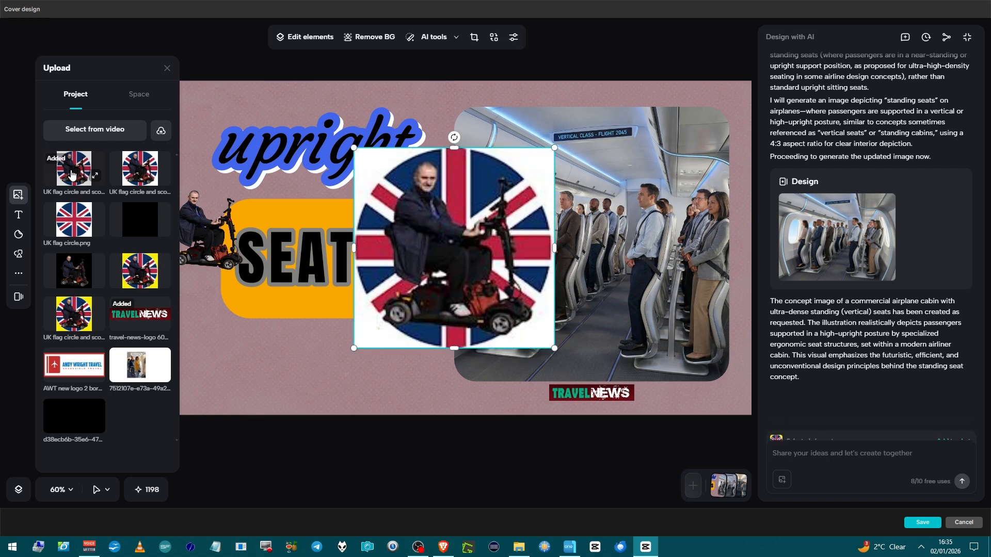
key("Delete")
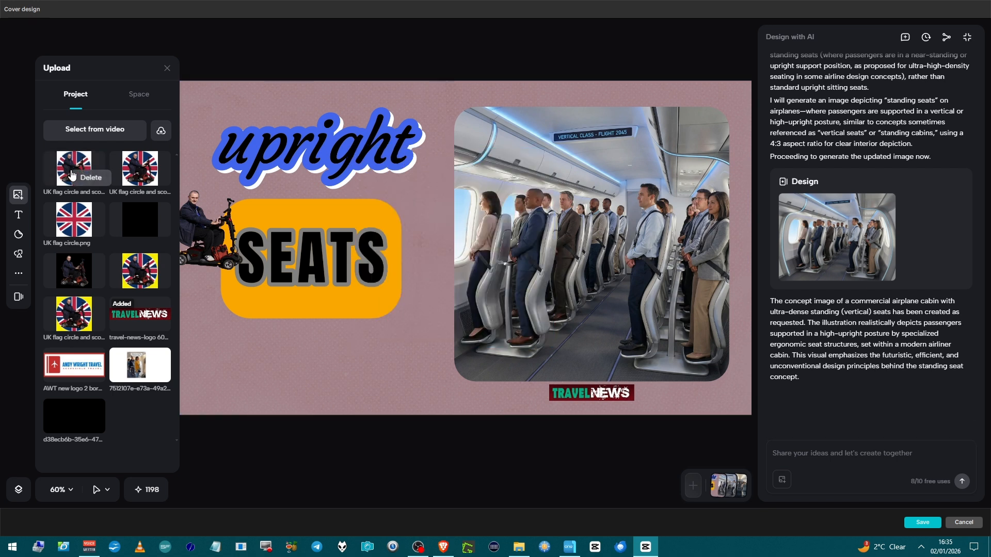
key("Delete")
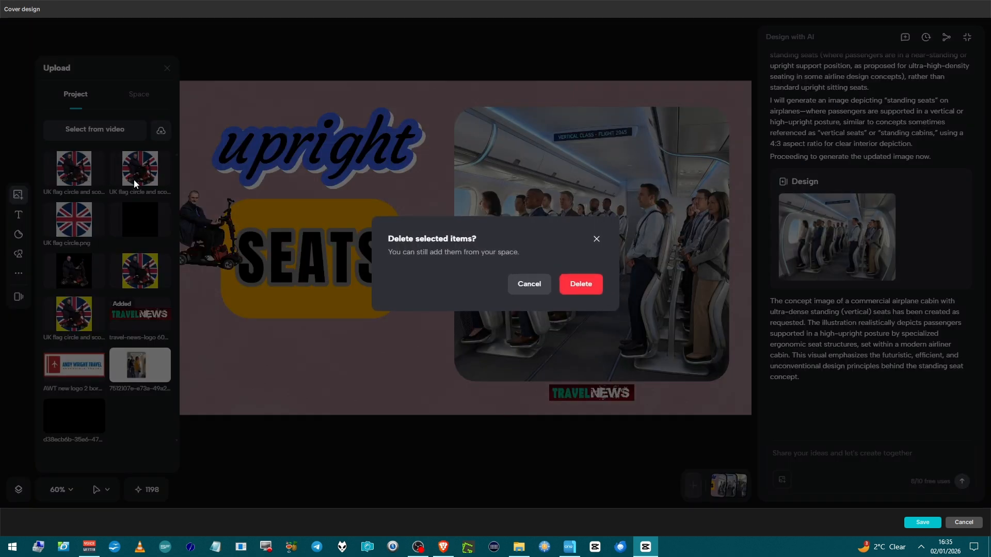
key("Return")
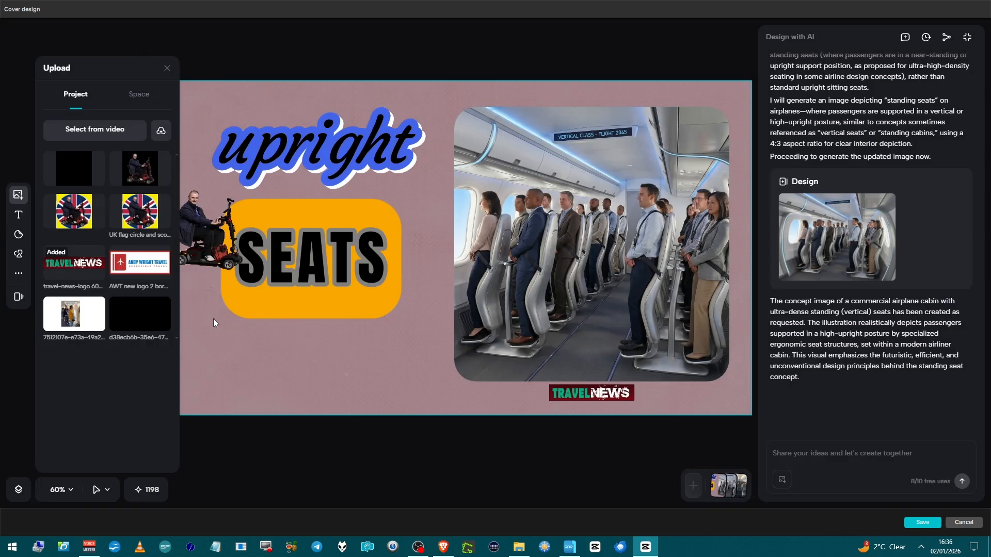
- Move the small scooter rider into the cover's lower-left corner, and view the credits balance
left_click_drag(207, 284, 214, 424)
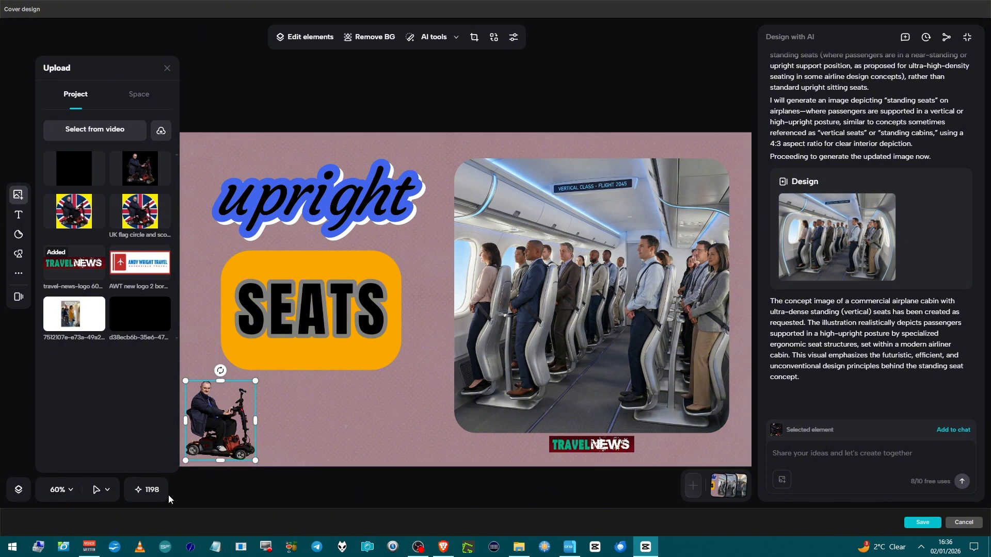
left_click(152, 491)
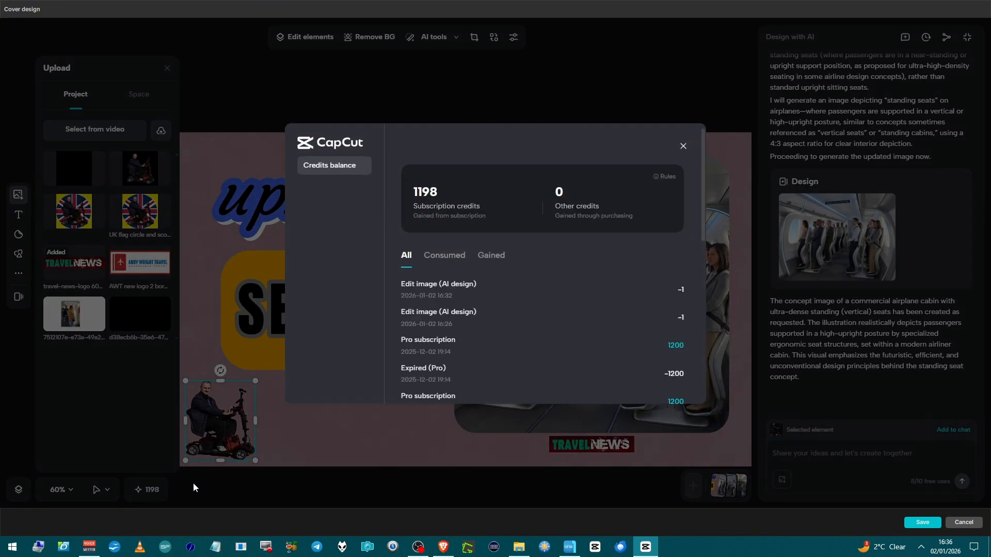
left_click(683, 147)
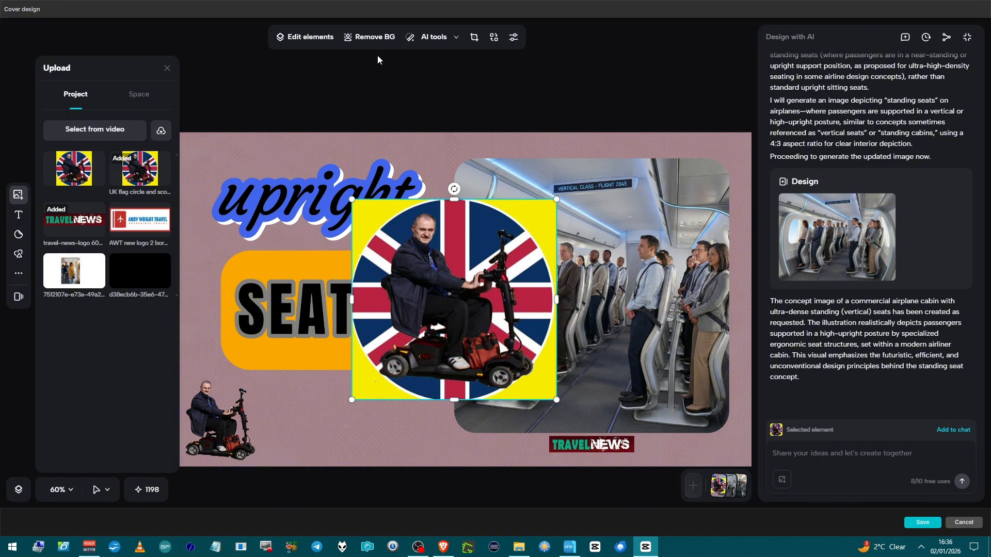
- Use Remove BG with Quick select on the yellow corners around the flag-circle scooter picture and generate the cutout
left_click(360, 38)
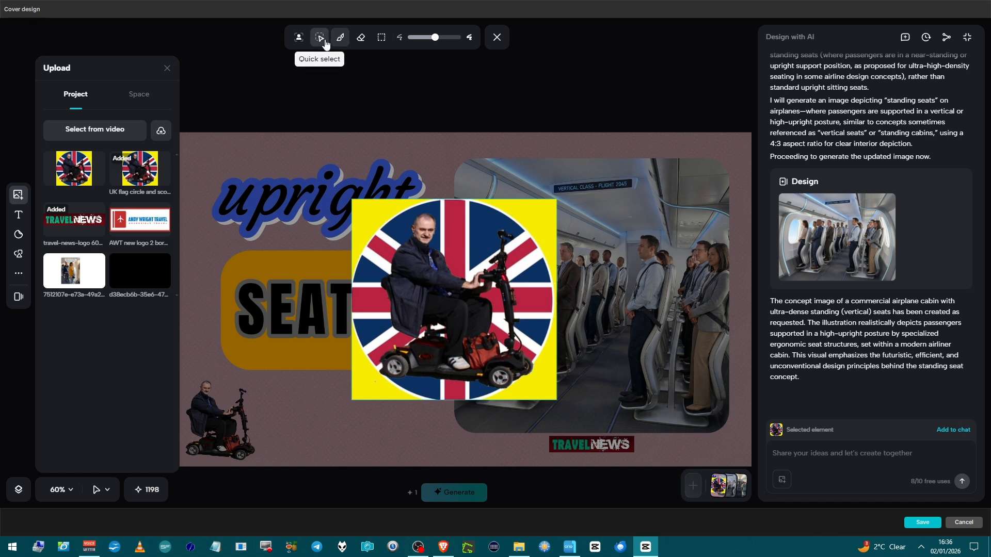
left_click(321, 39)
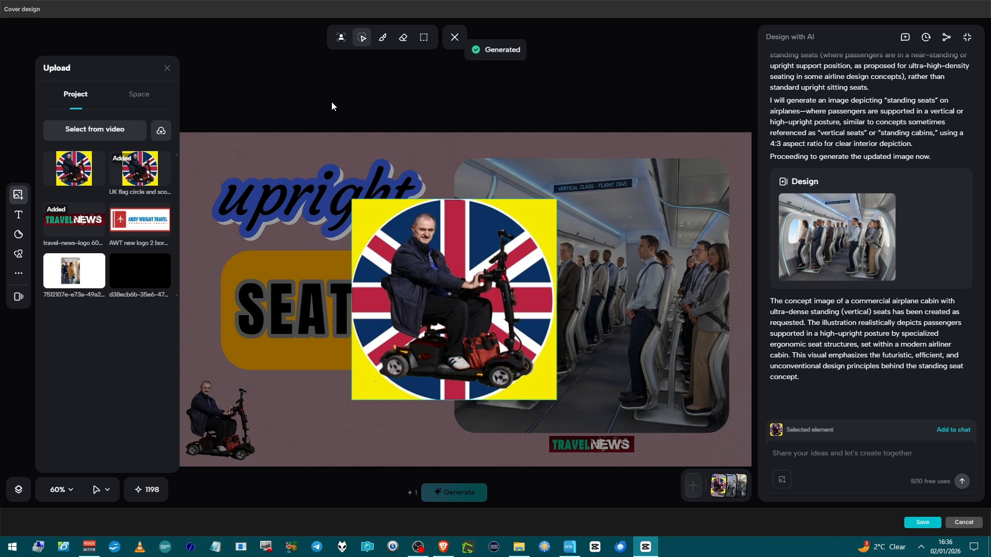
left_click(361, 228)
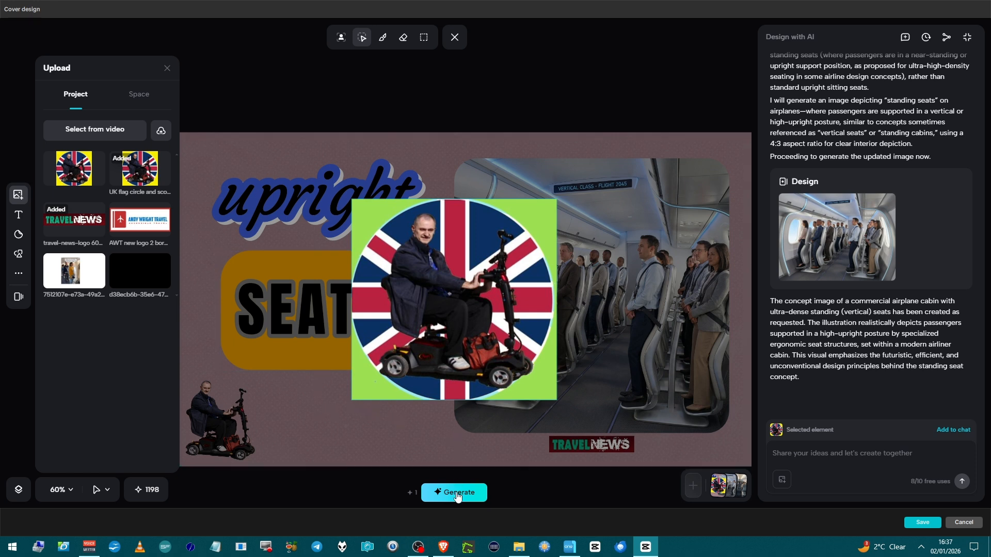
left_click(454, 487)
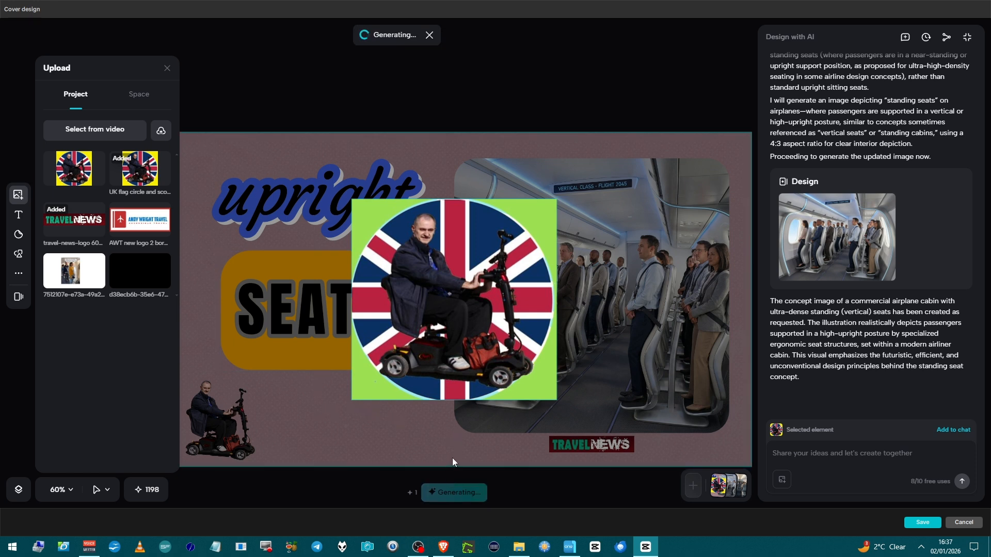